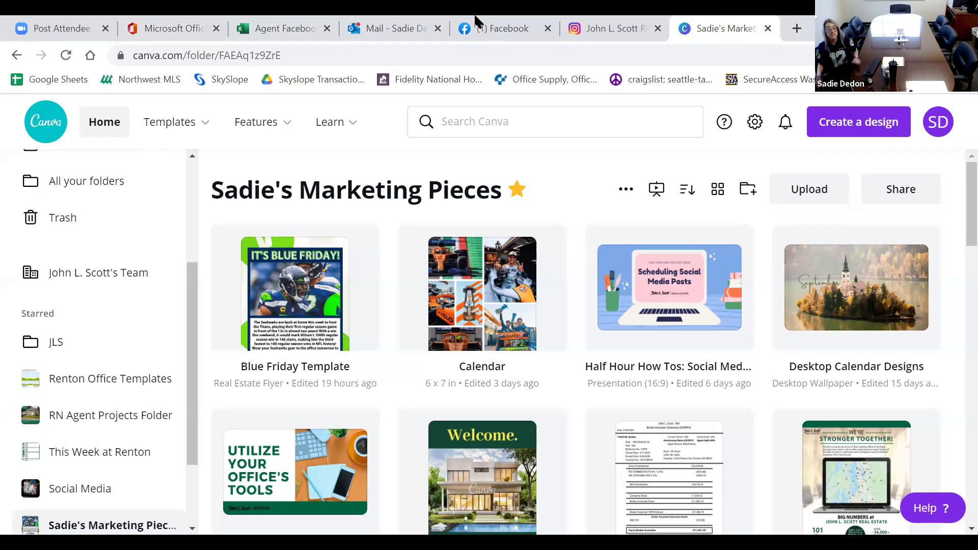
Move from Canva to the Facebook home feed and reveal the real-estate shortcuts, including John L. Scott - Renton.
{"action": "left_click", "coordinate": [474, 23]}
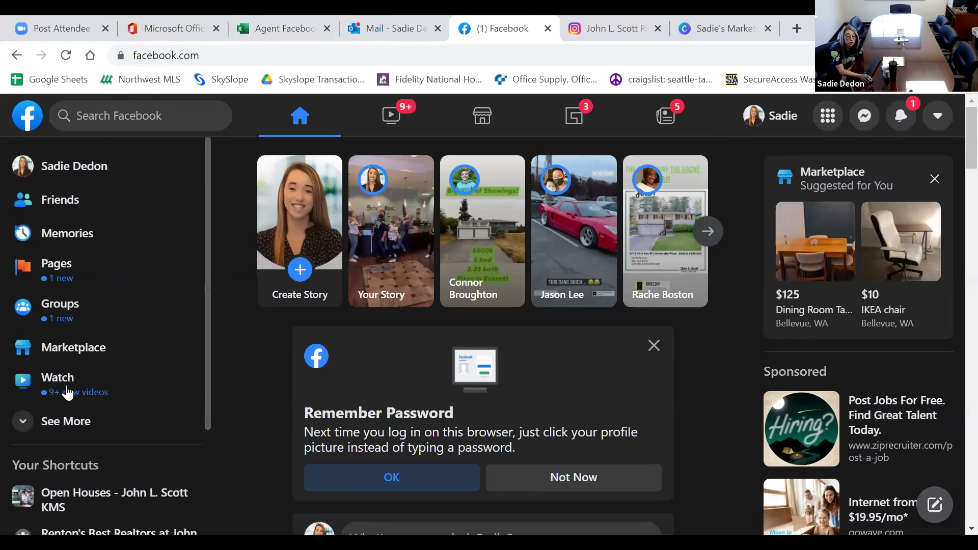
{"action": "scroll", "coordinate": [67, 393], "scroll_direction": "down", "scroll_amount": 3}
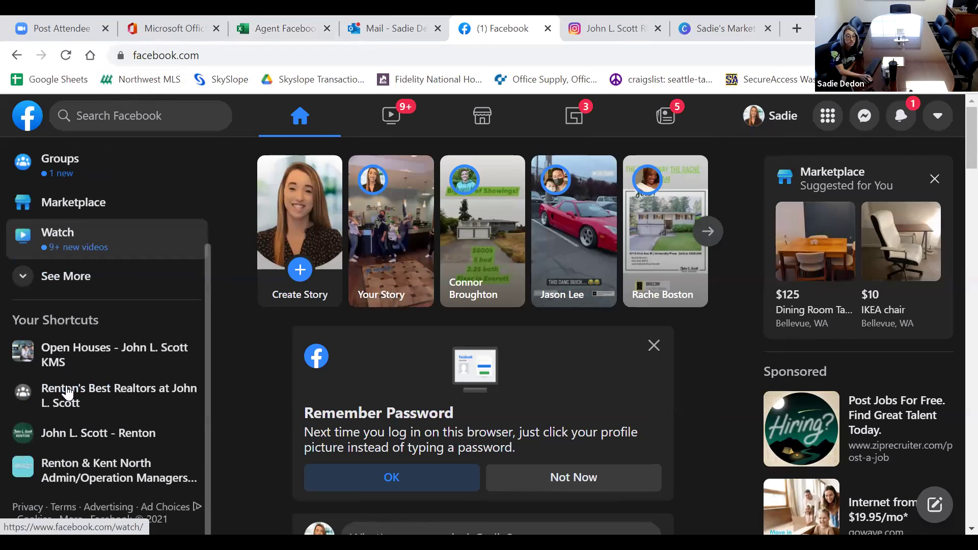
Browse the John L. Scott - Renton Page's messages, tips and ad options, then launch Business Suite from Manage Page.
{"action": "left_click", "coordinate": [74, 431]}
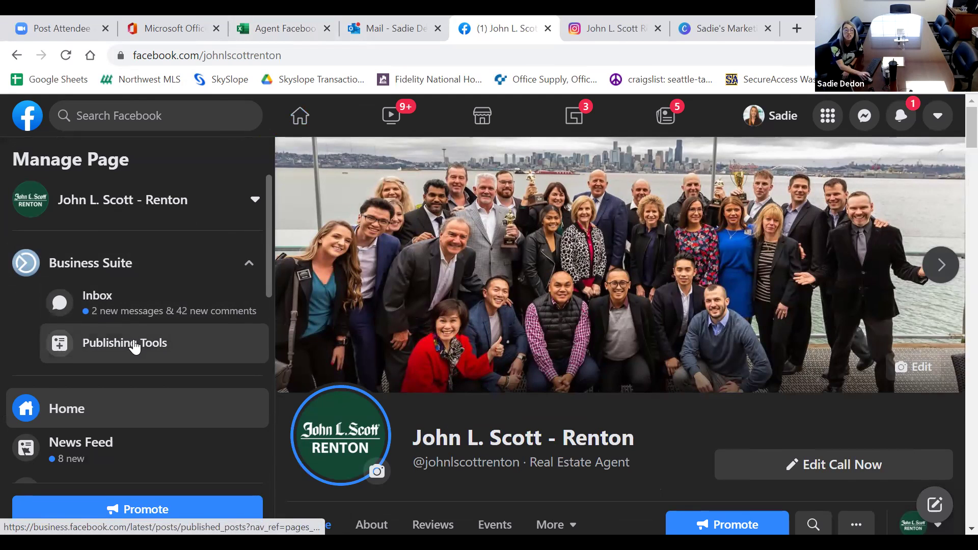
{"action": "scroll", "coordinate": [405, 356], "scroll_direction": "down", "scroll_amount": 6}
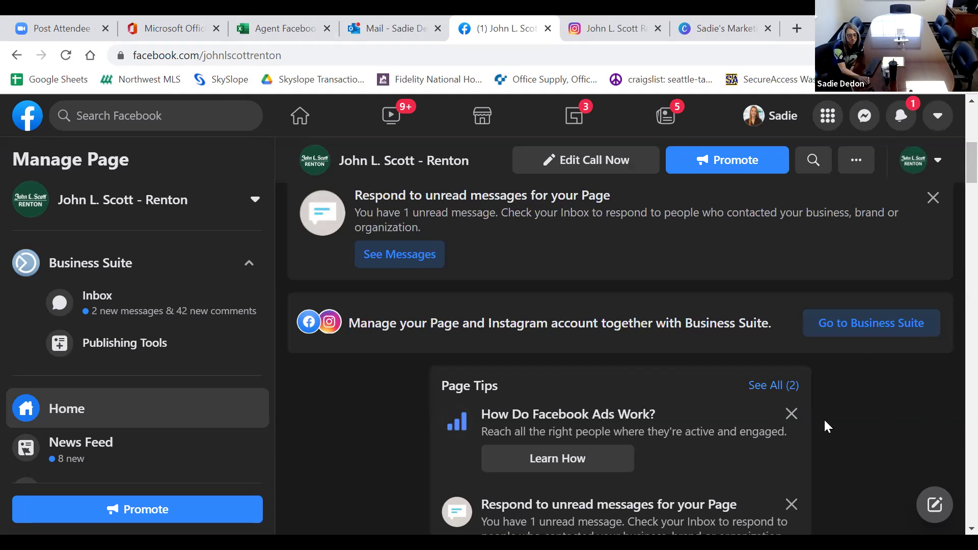
{"action": "scroll", "coordinate": [831, 420], "scroll_direction": "down", "scroll_amount": 8}
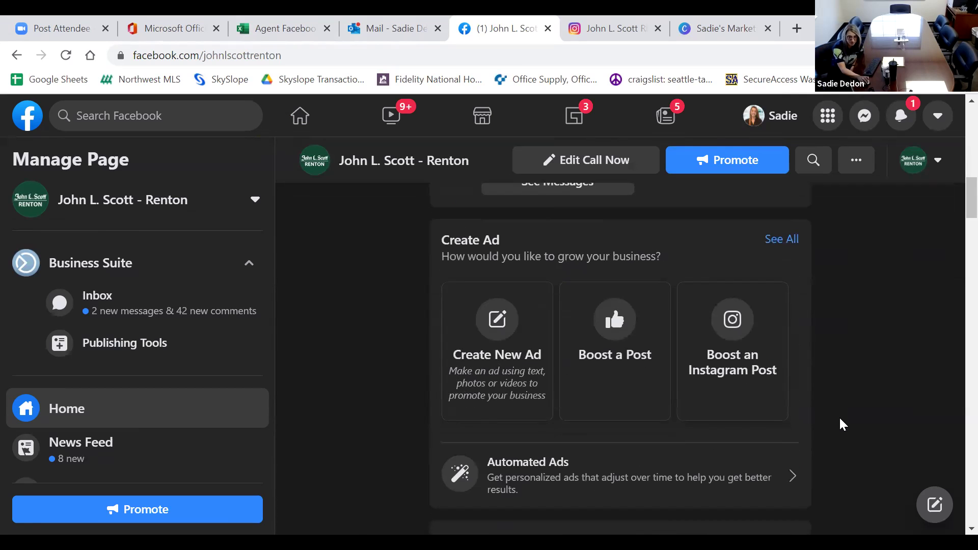
{"action": "scroll", "coordinate": [839, 417], "scroll_direction": "up", "scroll_amount": 10}
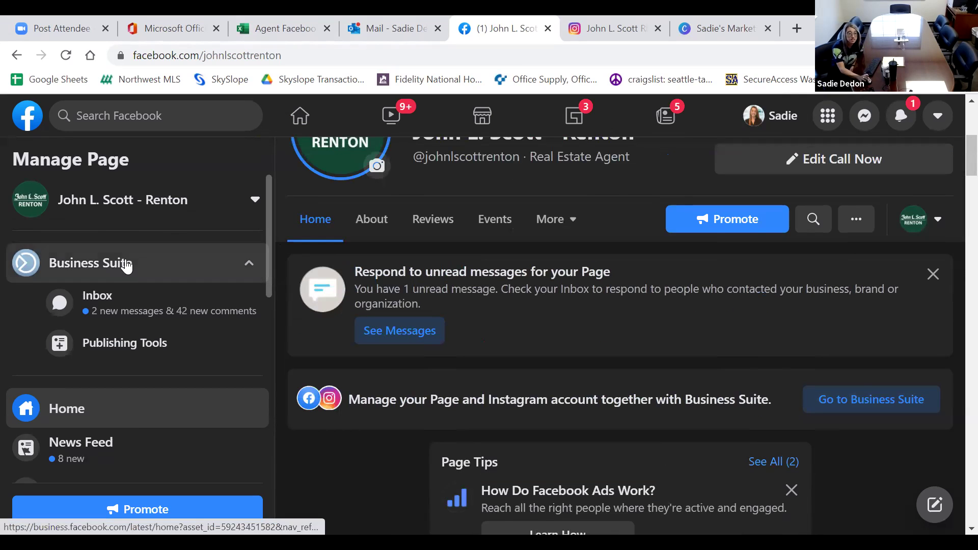
{"action": "left_click", "coordinate": [126, 264]}
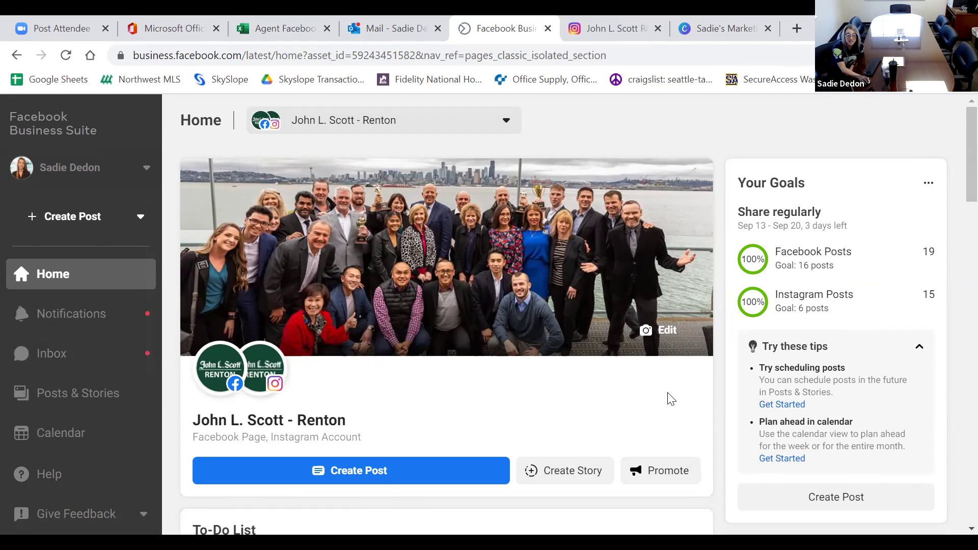
Review the Renton Home's weekly goals (19 of 16 Facebook, 15 of 6 Instagram posts), To-Do List and Insights.
{"action": "scroll", "coordinate": [669, 400], "scroll_direction": "down", "scroll_amount": 1}
{"action": "scroll", "coordinate": [669, 400], "scroll_direction": "down", "scroll_amount": 1}
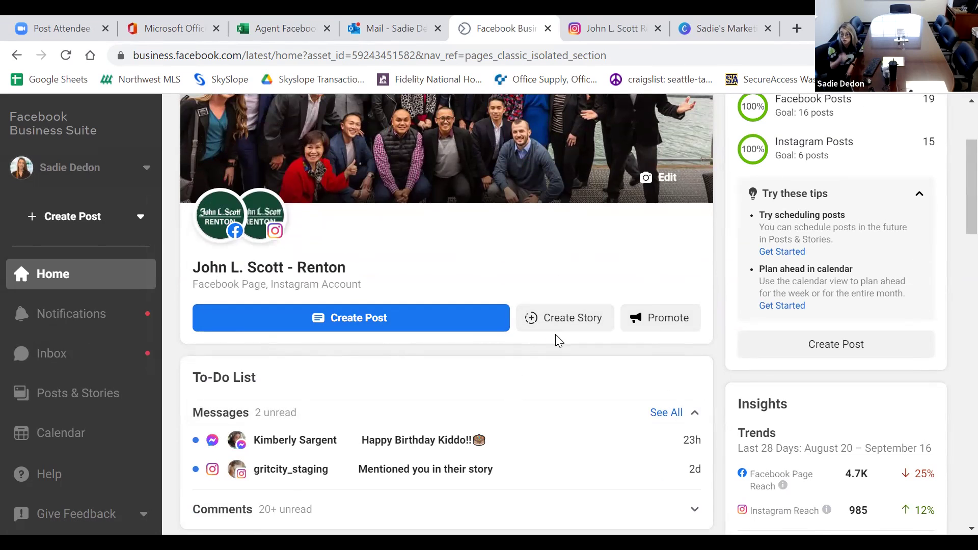
{"action": "scroll", "coordinate": [574, 300], "scroll_direction": "up", "scroll_amount": 2}
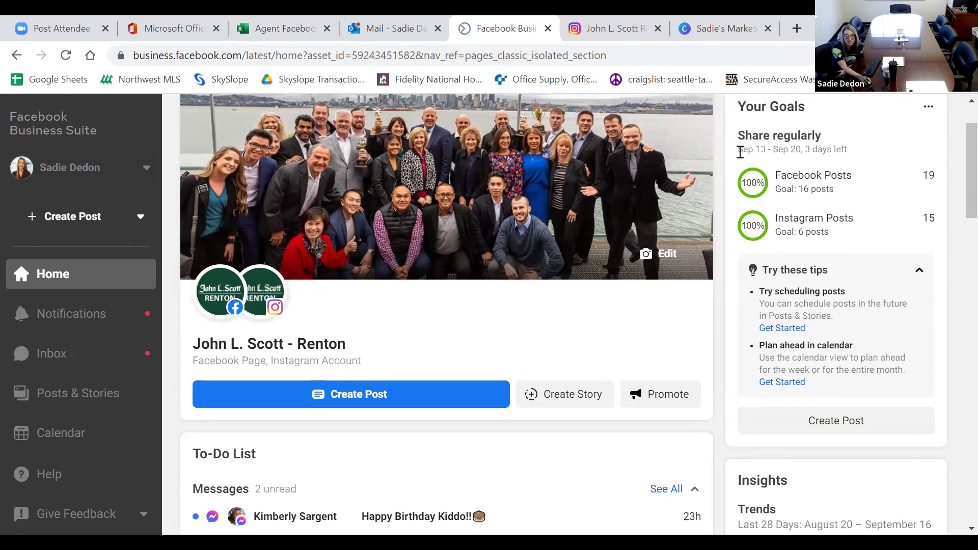
{"action": "left_click_drag", "start_coordinate": [740, 153], "coordinate": [829, 161]}
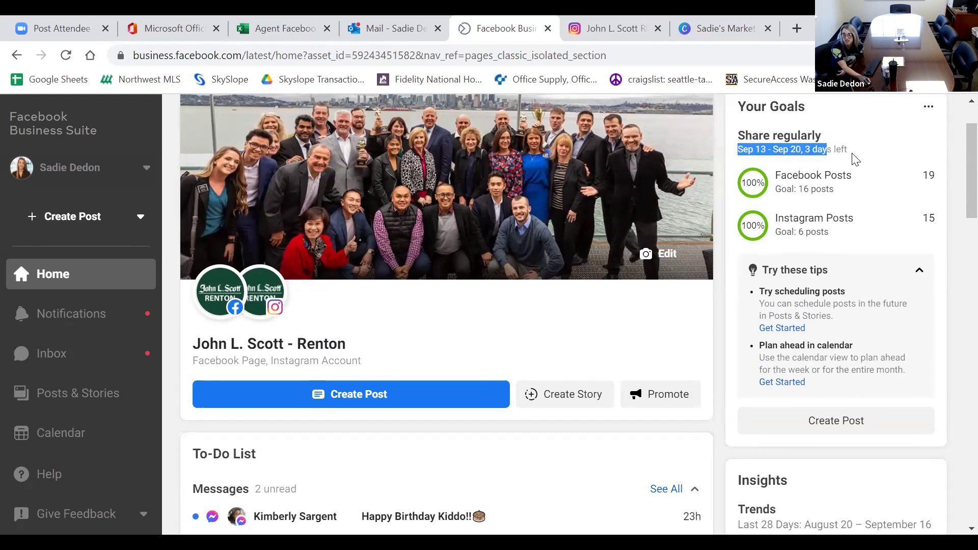
{"action": "scroll", "coordinate": [856, 160], "scroll_direction": "down", "scroll_amount": 3}
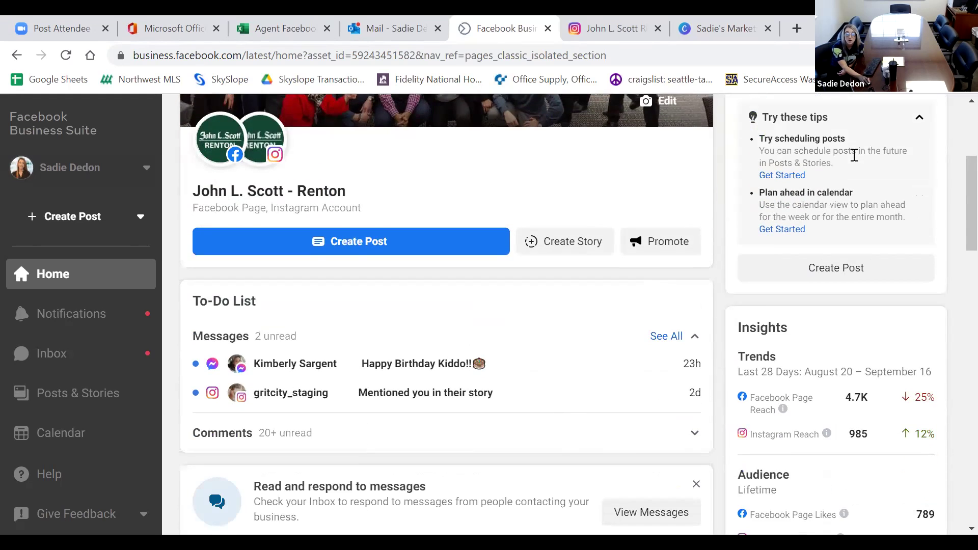
{"action": "scroll", "coordinate": [846, 157], "scroll_direction": "down", "scroll_amount": 2}
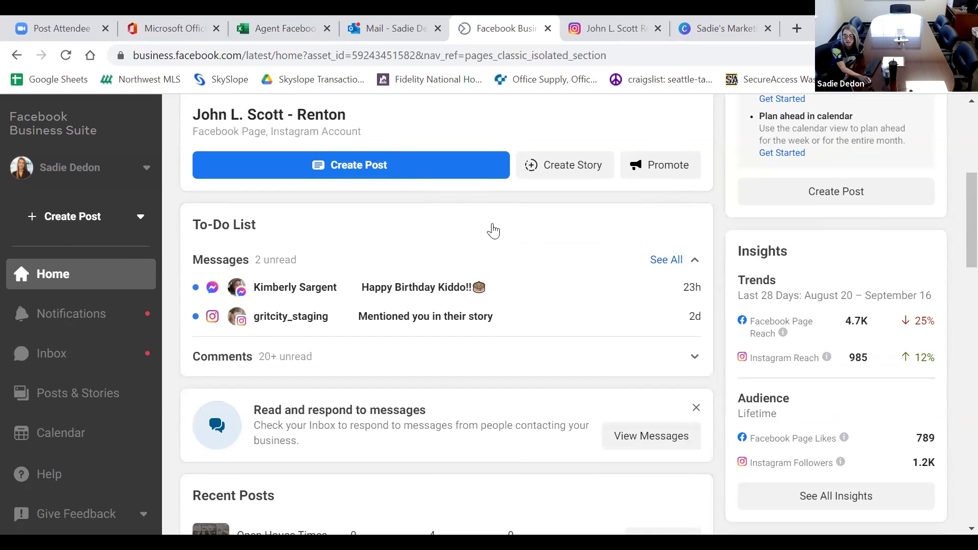
{"action": "scroll", "coordinate": [489, 230], "scroll_direction": "down", "scroll_amount": 1}
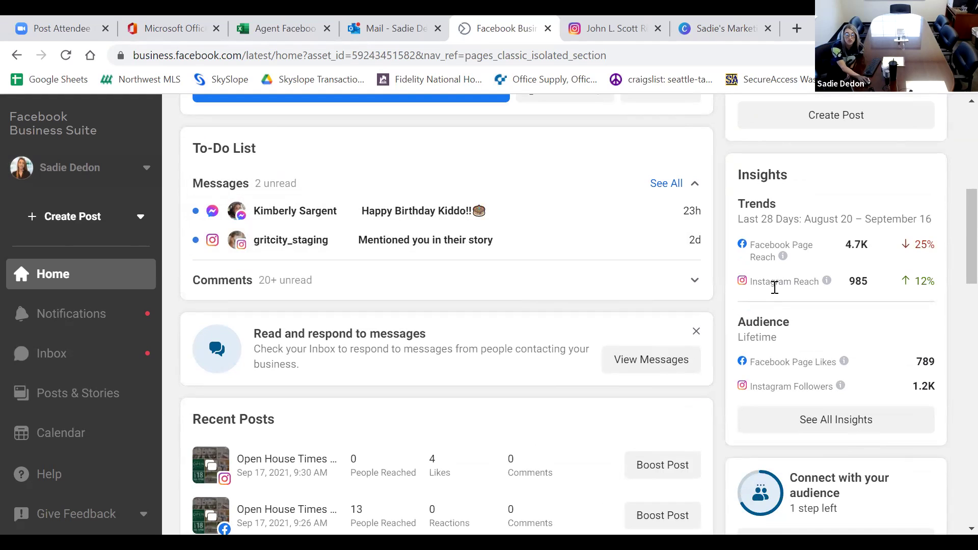
{"action": "scroll", "coordinate": [776, 290], "scroll_direction": "down", "scroll_amount": 2}
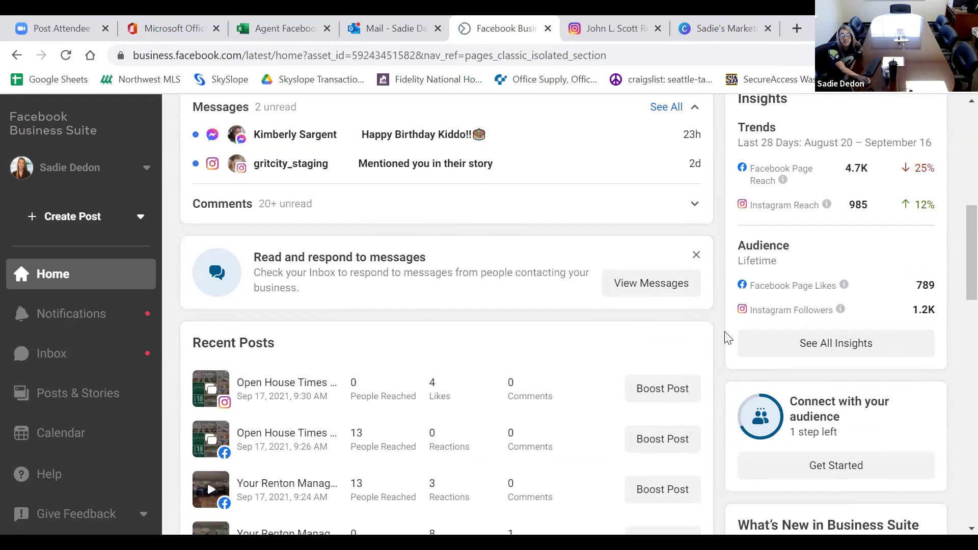
{"action": "scroll", "coordinate": [729, 336], "scroll_direction": "down", "scroll_amount": 2}
{"action": "scroll", "coordinate": [729, 338], "scroll_direction": "down", "scroll_amount": 1}
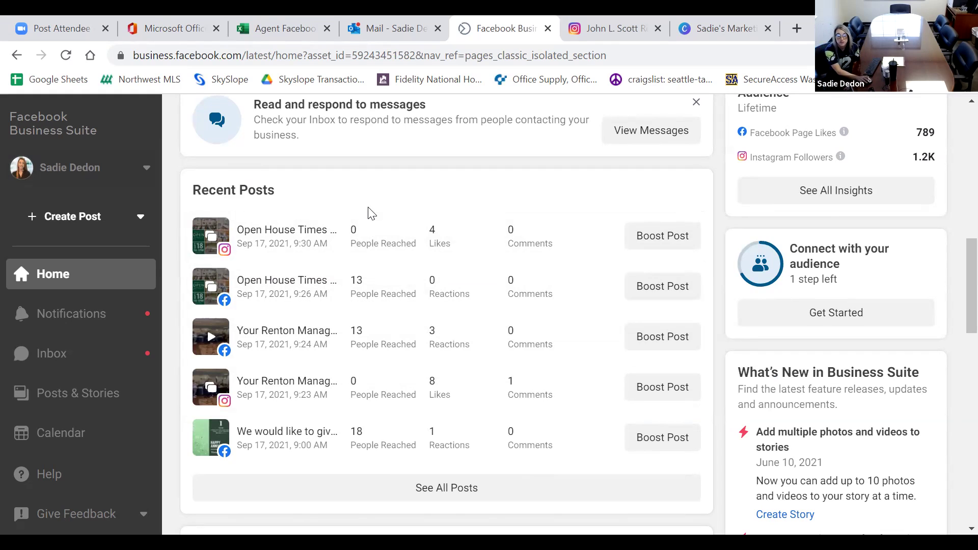
{"action": "scroll", "coordinate": [405, 242], "scroll_direction": "down", "scroll_amount": 4}
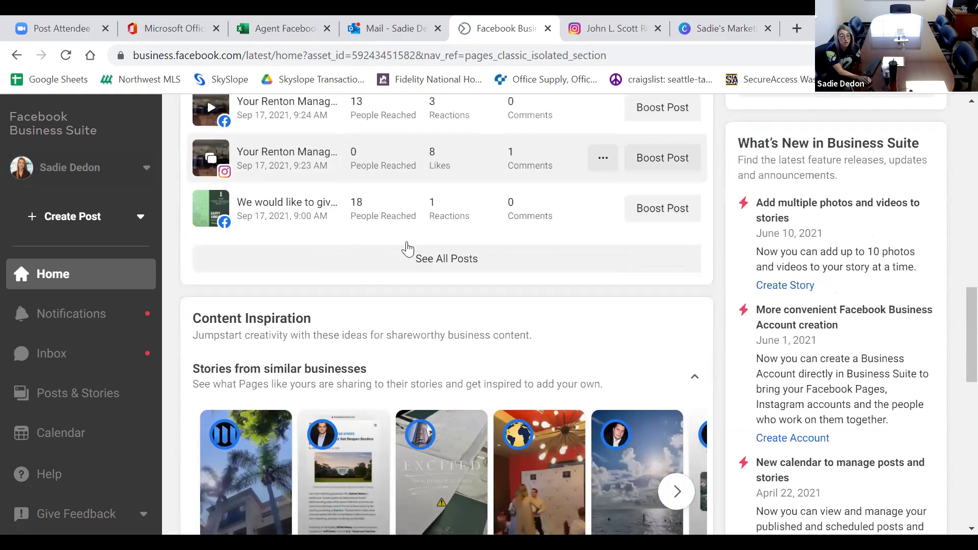
{"action": "scroll", "coordinate": [407, 248], "scroll_direction": "down", "scroll_amount": 2}
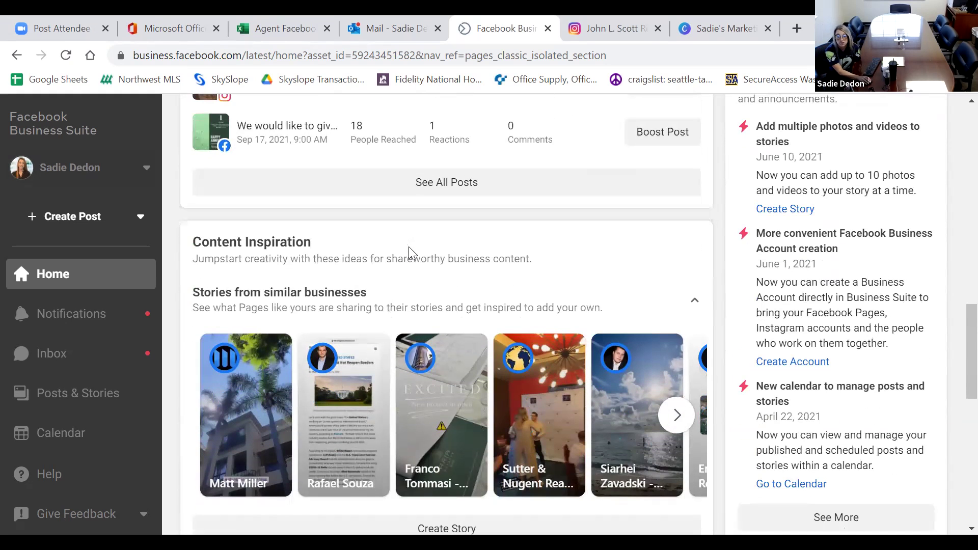
{"action": "scroll", "coordinate": [408, 250], "scroll_direction": "down", "scroll_amount": 3}
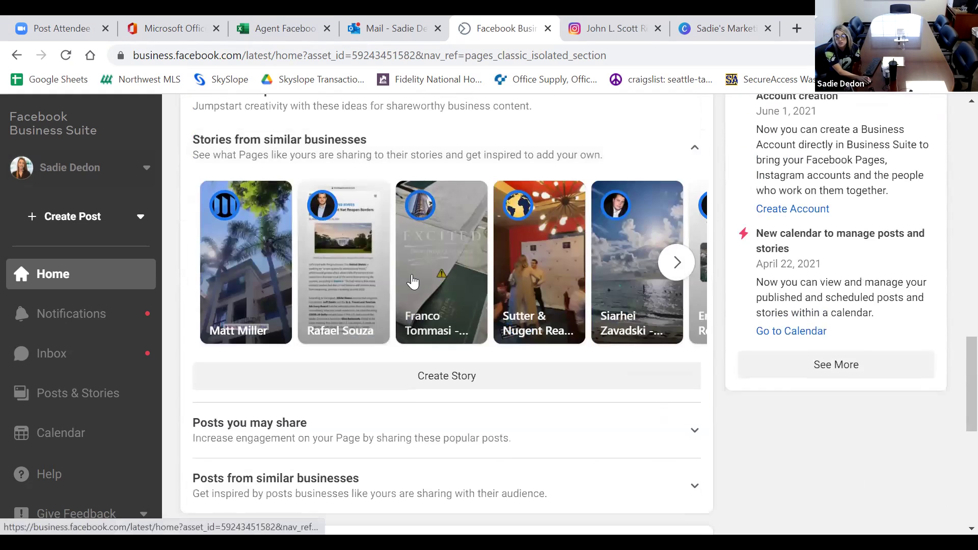
{"action": "scroll", "coordinate": [458, 275], "scroll_direction": "up", "scroll_amount": 3}
{"action": "scroll", "coordinate": [801, 213], "scroll_direction": "up", "scroll_amount": 2}
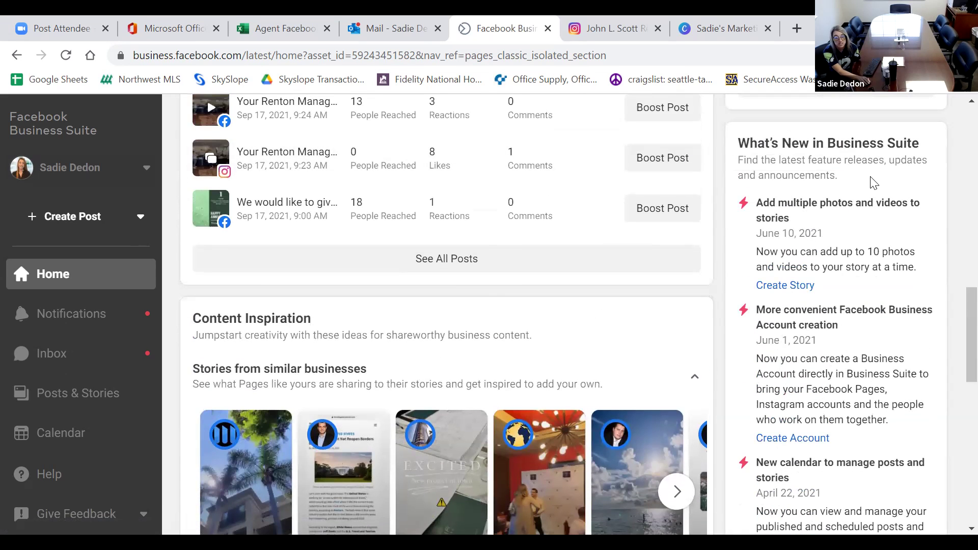
{"action": "scroll", "coordinate": [871, 182], "scroll_direction": "down", "scroll_amount": 2}
{"action": "scroll", "coordinate": [866, 183], "scroll_direction": "down", "scroll_amount": 8}
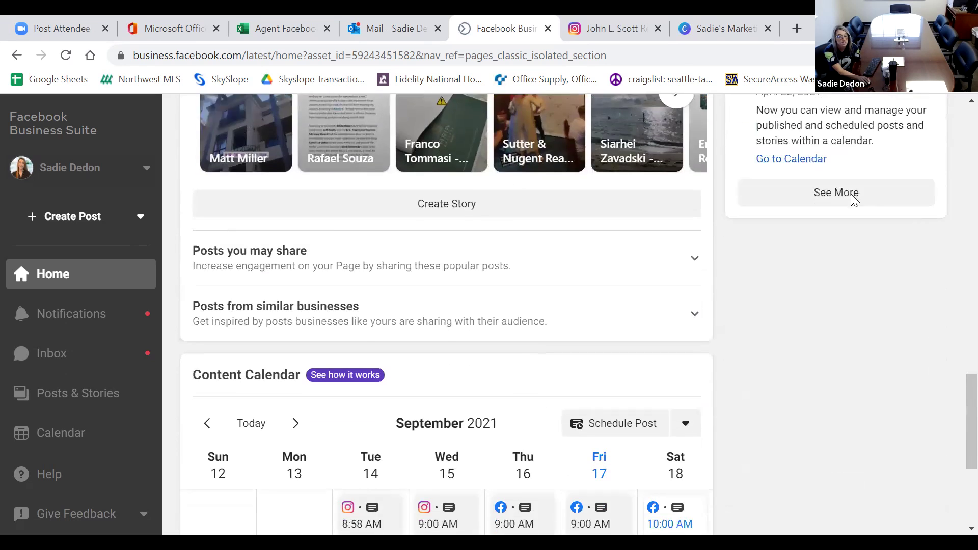
{"action": "scroll", "coordinate": [848, 196], "scroll_direction": "down", "scroll_amount": 1}
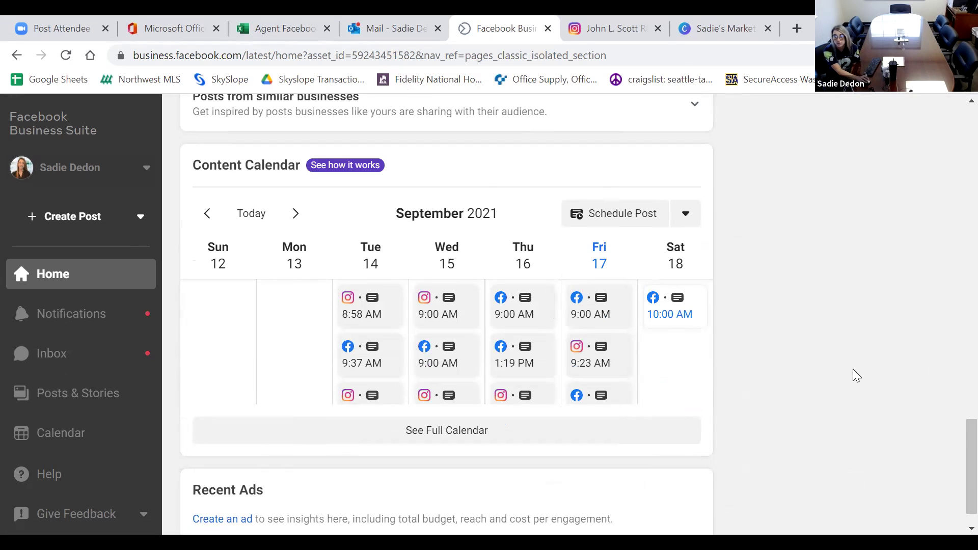
{"action": "scroll", "coordinate": [853, 369], "scroll_direction": "down", "scroll_amount": 1}
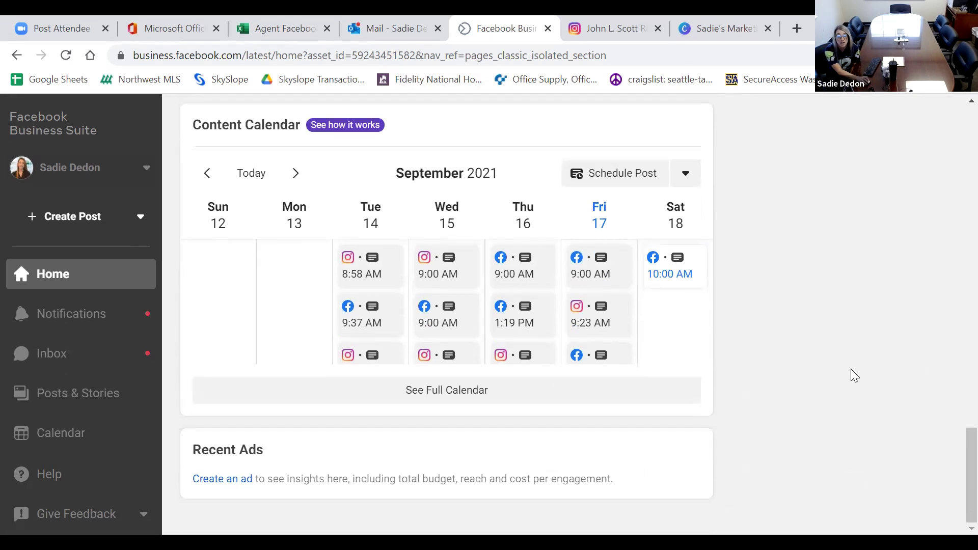
{"action": "scroll", "coordinate": [851, 369], "scroll_direction": "up", "scroll_amount": 10}
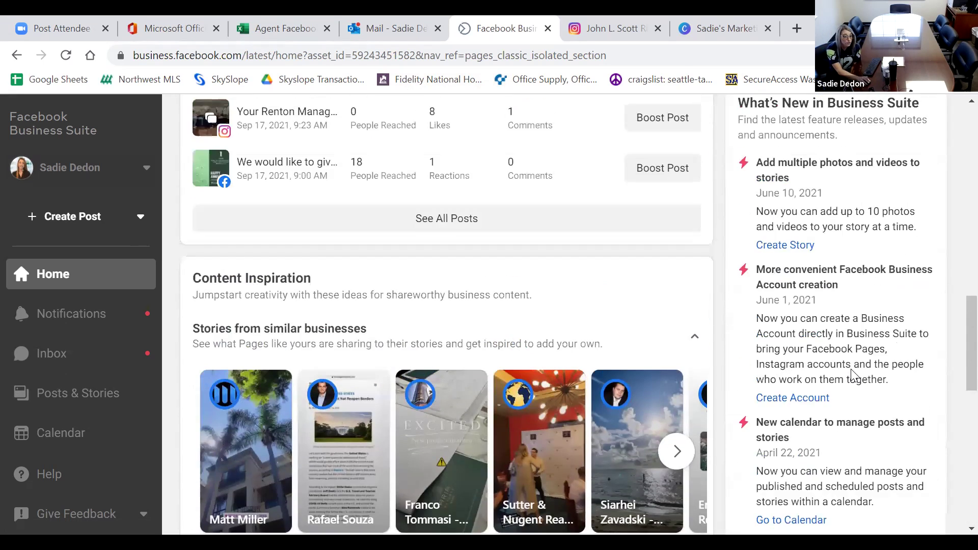
{"action": "scroll", "coordinate": [854, 376], "scroll_direction": "up", "scroll_amount": 10}
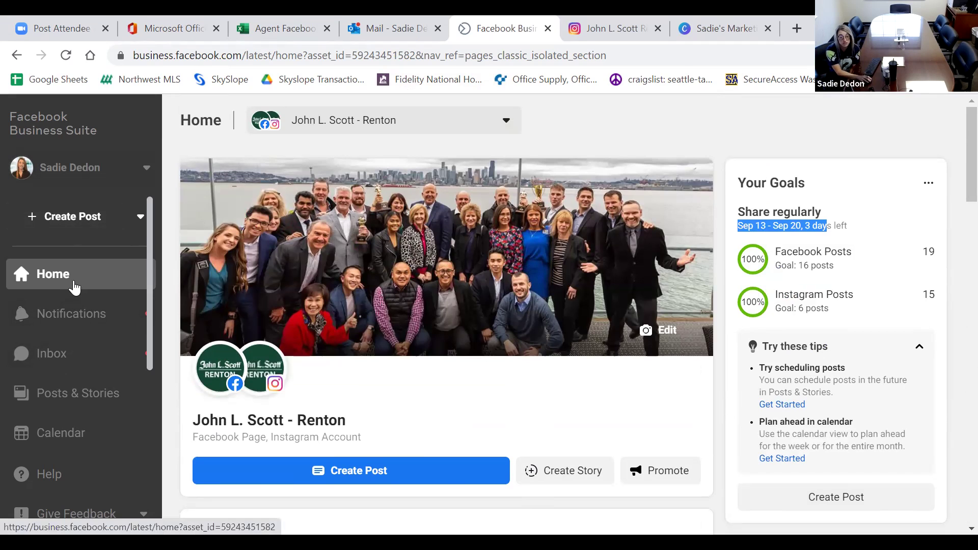
Show the Renton Inbox's All Messages: 2 messages, 21 Facebook comments and the open-house Instagram conversation.
{"action": "scroll", "coordinate": [73, 287], "scroll_direction": "down", "scroll_amount": 1}
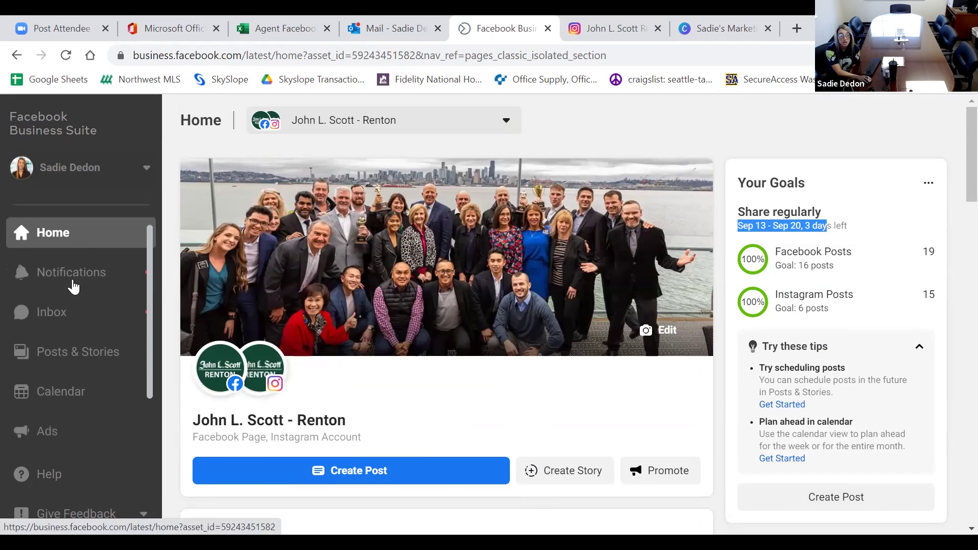
{"action": "scroll", "coordinate": [75, 252], "scroll_direction": "down", "scroll_amount": 1}
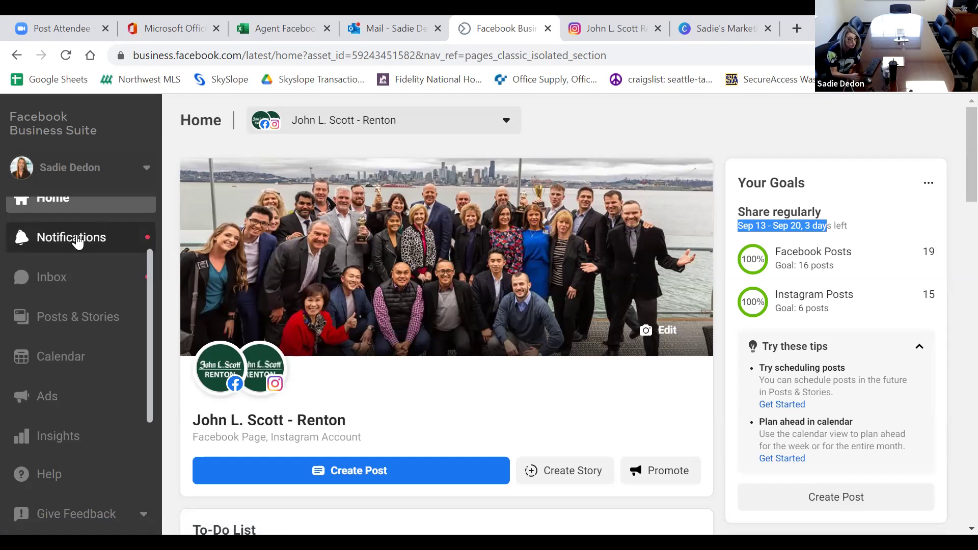
{"action": "left_click", "coordinate": [75, 277]}
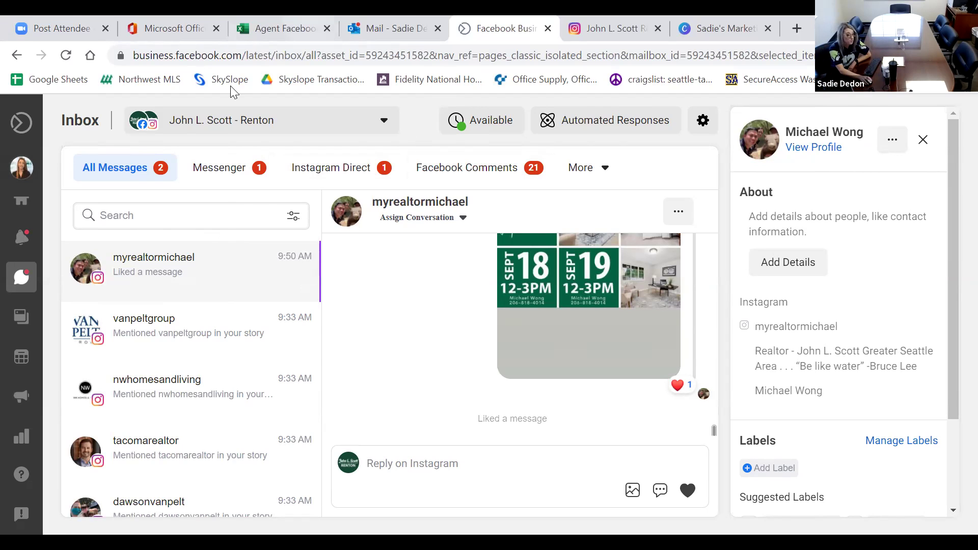
{"action": "mouse_move", "coordinate": [23, 322]}
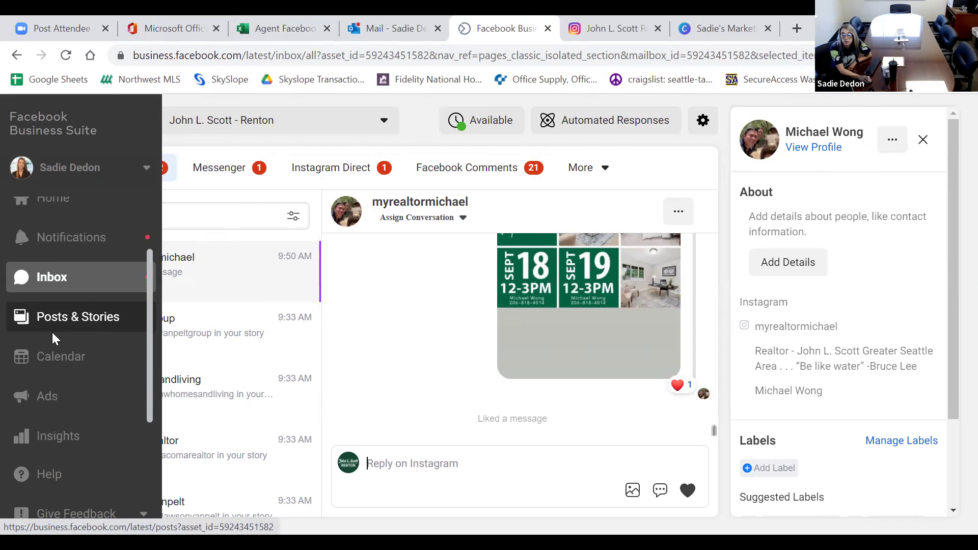
Review the Renton Insights overview: top post reach 589, 789 Page likes, 1.2K Instagram followers.
{"action": "scroll", "coordinate": [52, 332], "scroll_direction": "down", "scroll_amount": 1}
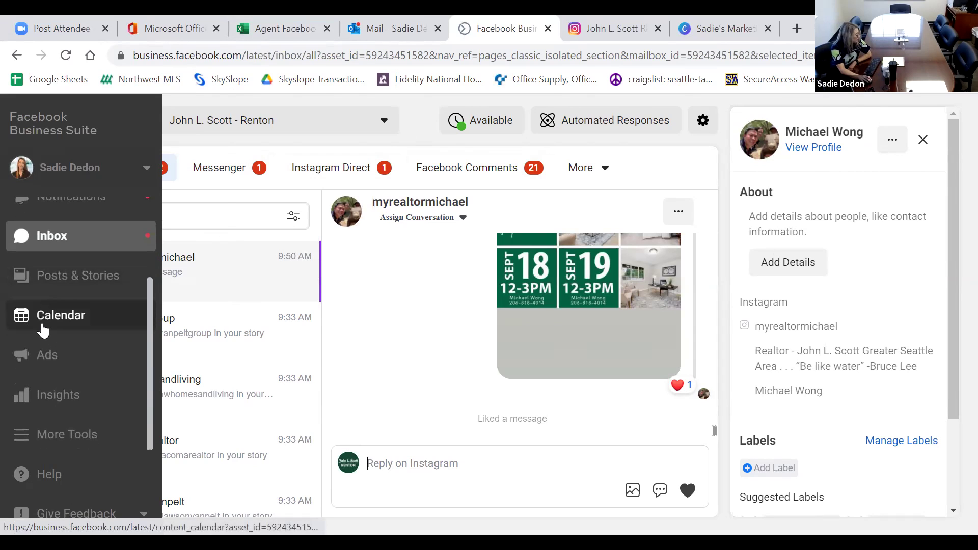
{"action": "left_click", "coordinate": [82, 407]}
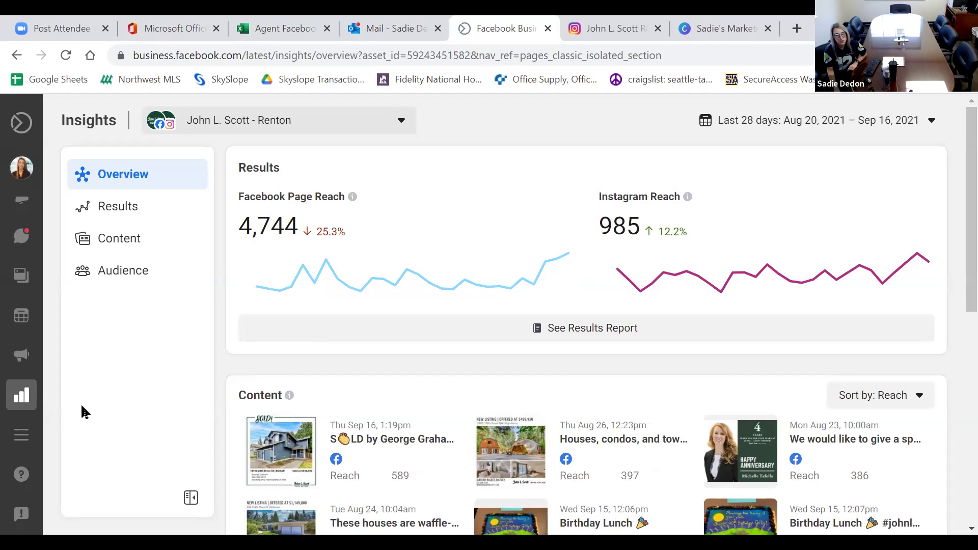
{"action": "scroll", "coordinate": [360, 135], "scroll_direction": "down", "scroll_amount": 3}
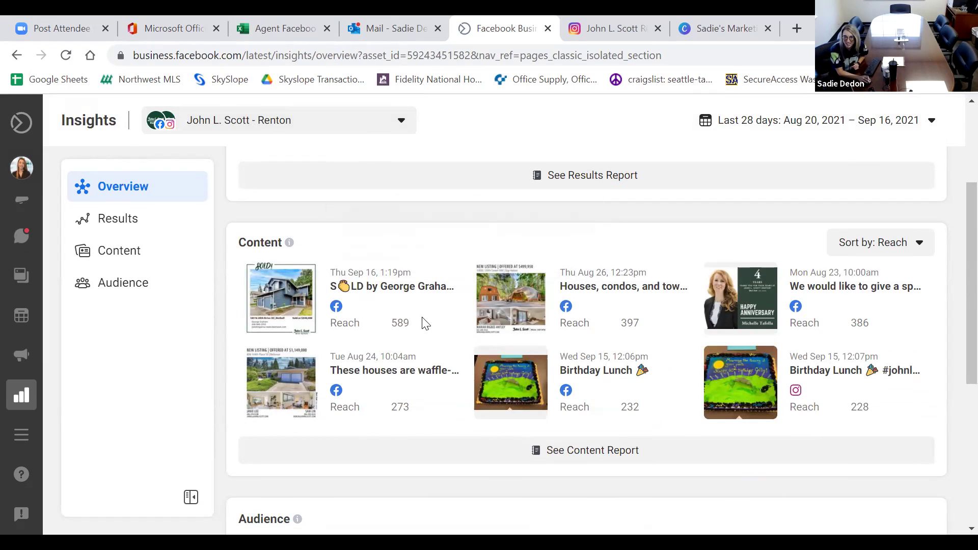
{"action": "scroll", "coordinate": [428, 322], "scroll_direction": "down", "scroll_amount": 6}
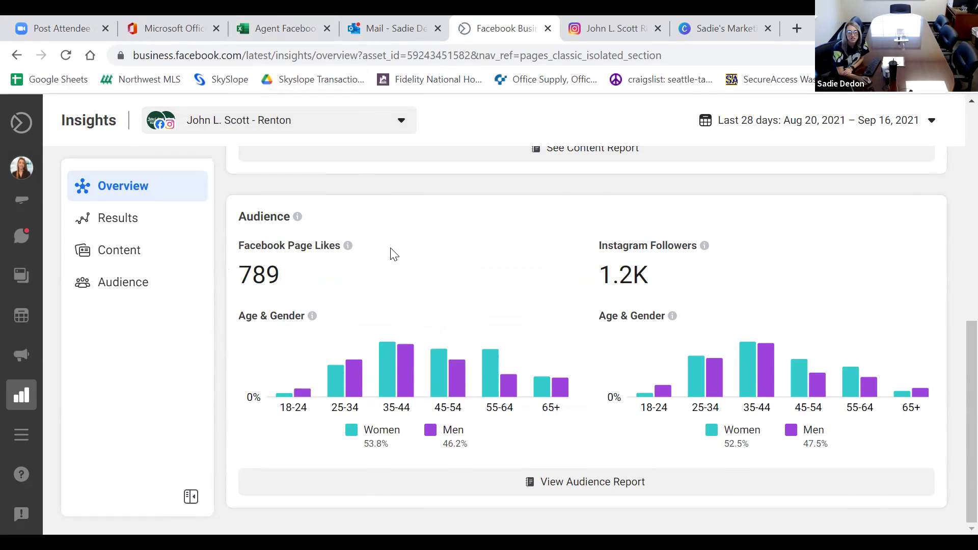
{"action": "scroll", "coordinate": [396, 253], "scroll_direction": "up", "scroll_amount": 5}
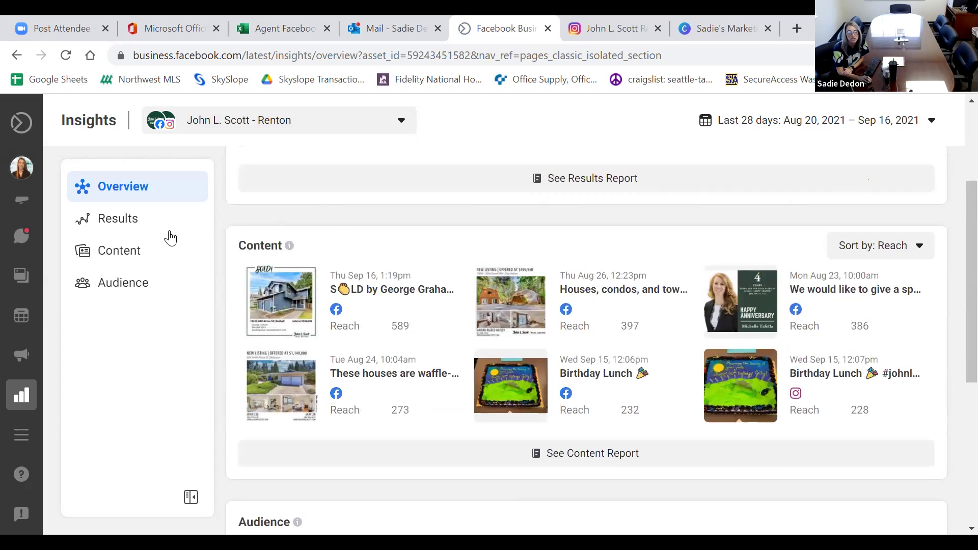
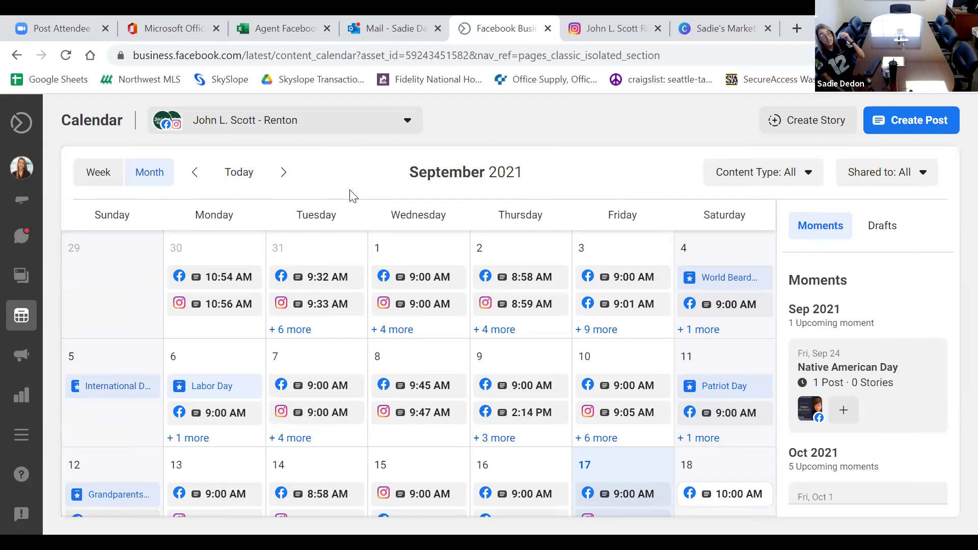
Scroll the calendar, then switch to Posts & Stories to list published posts with their reactions and comments.
{"action": "scroll", "coordinate": [385, 265], "scroll_direction": "down", "scroll_amount": 3}
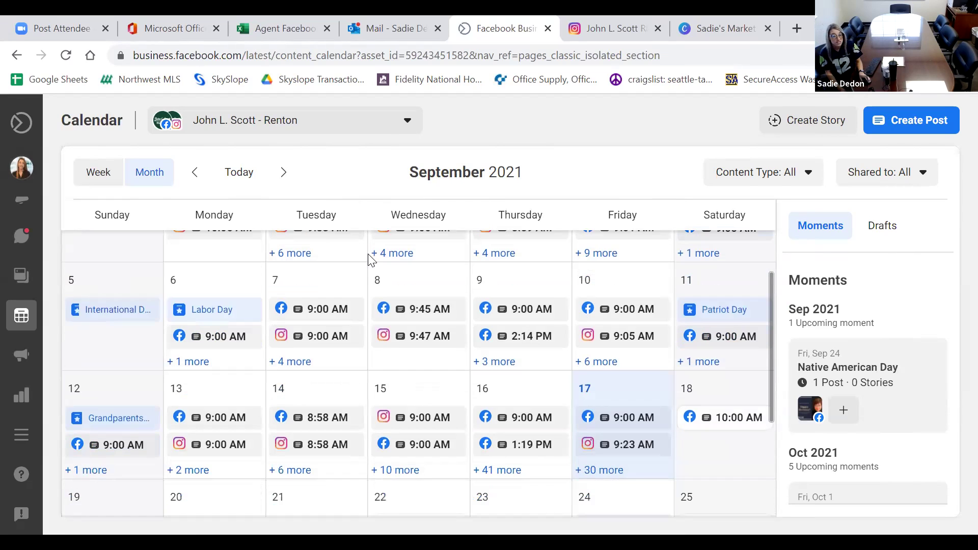
{"action": "scroll", "coordinate": [386, 268], "scroll_direction": "down", "scroll_amount": 2}
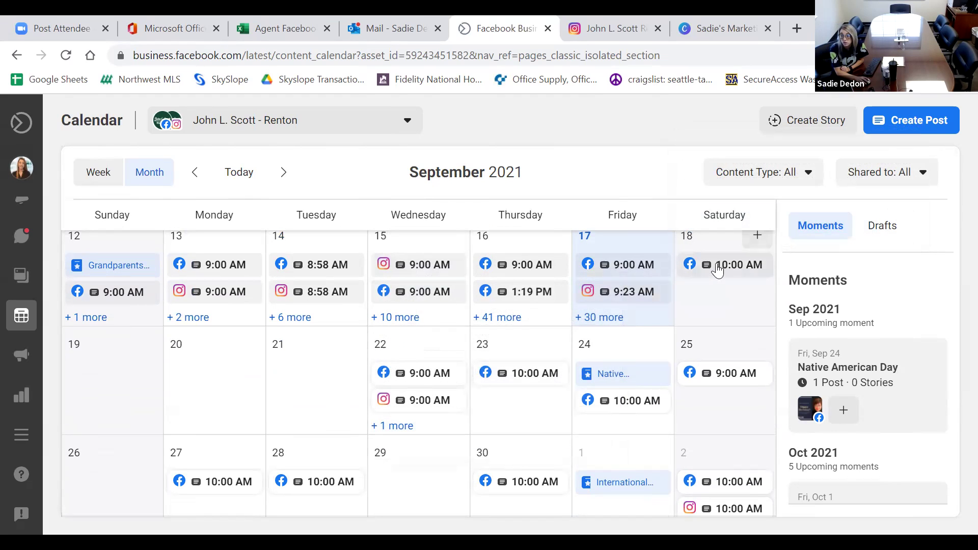
{"action": "mouse_move", "coordinate": [718, 271]}
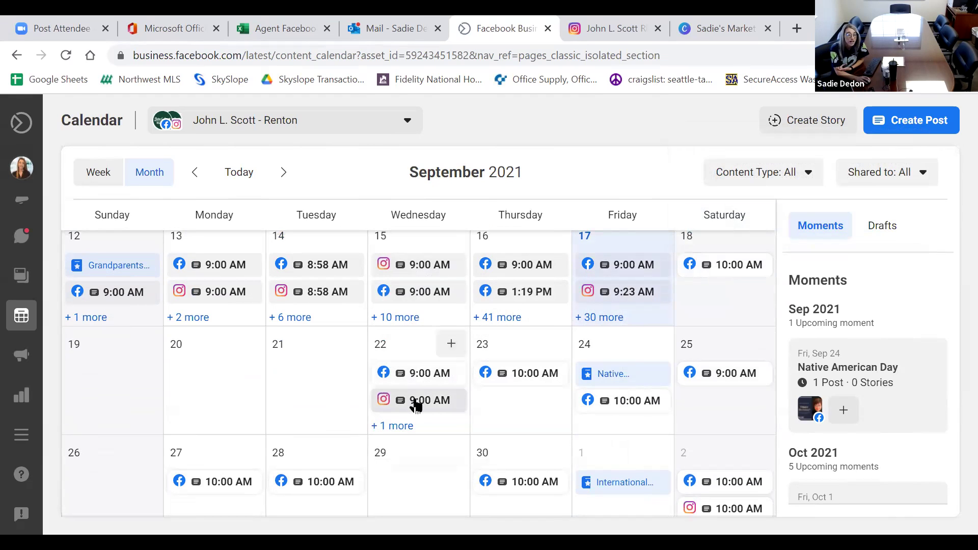
{"action": "mouse_move", "coordinate": [417, 407]}
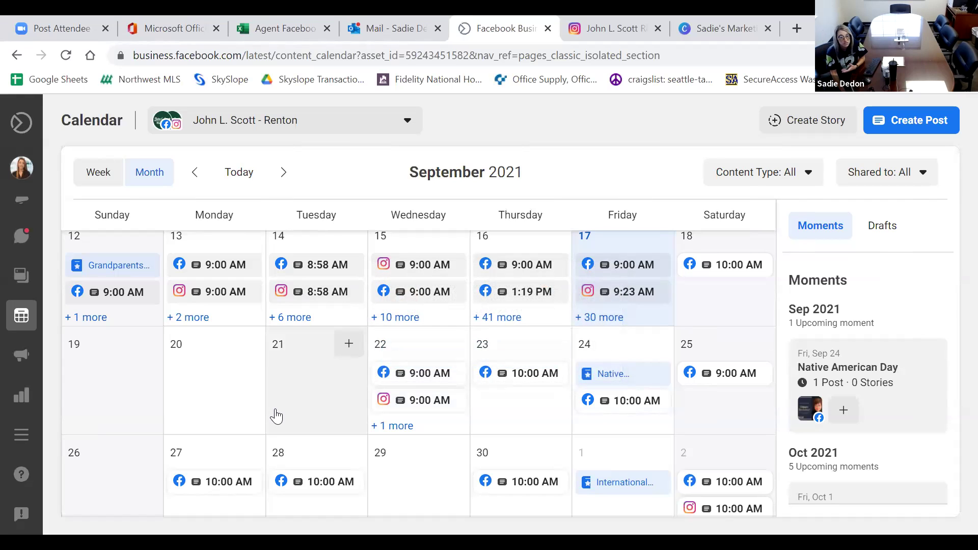
{"action": "scroll", "coordinate": [278, 421], "scroll_direction": "down", "scroll_amount": 1}
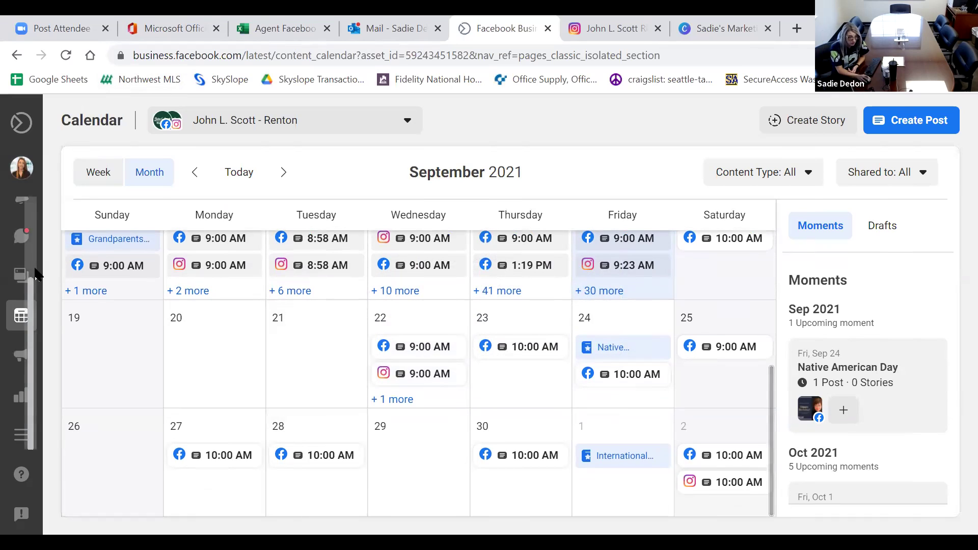
{"action": "mouse_move", "coordinate": [4, 284]}
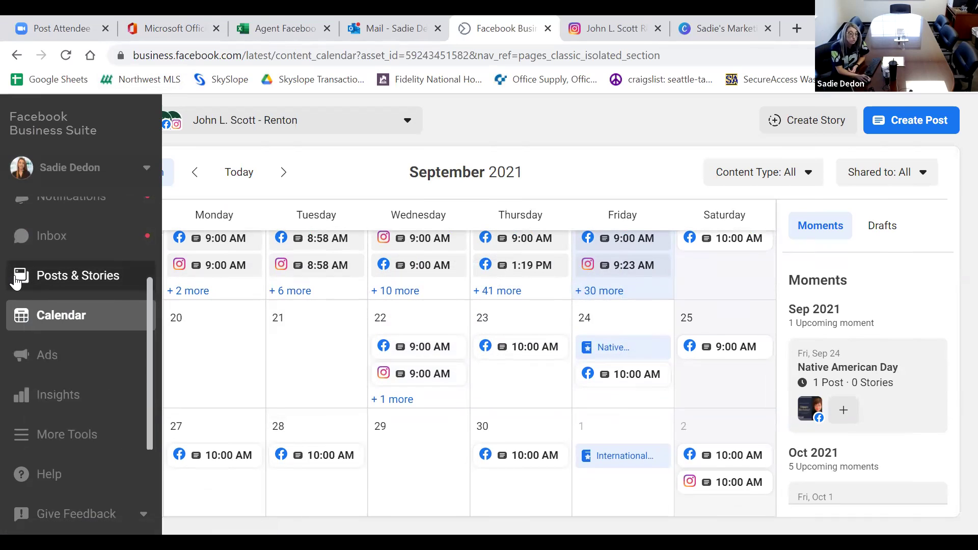
{"action": "left_click", "coordinate": [15, 282]}
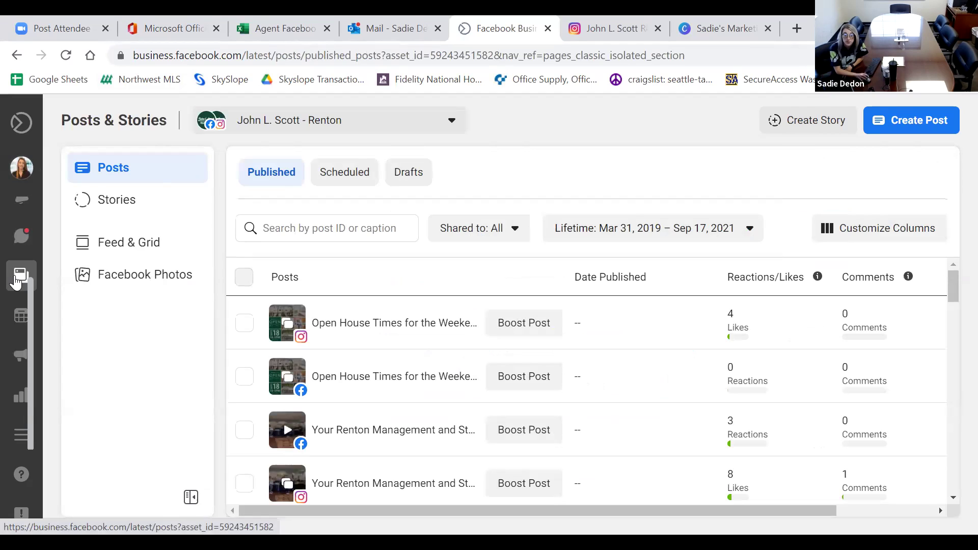
Glance at Stories, then list the scheduled posts starting September 18, 2021.
{"action": "left_click", "coordinate": [106, 218]}
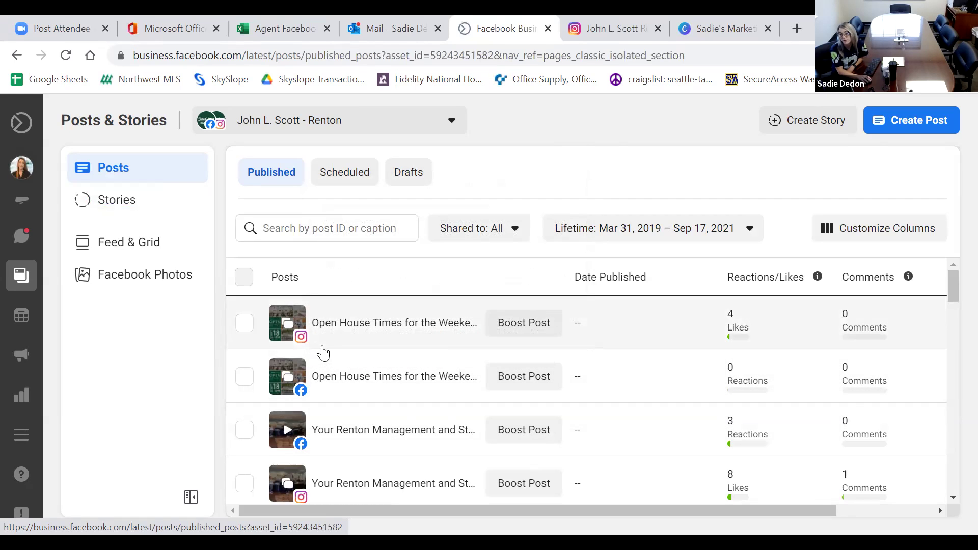
{"action": "scroll", "coordinate": [321, 351], "scroll_direction": "down", "scroll_amount": 3}
{"action": "scroll", "coordinate": [326, 358], "scroll_direction": "down", "scroll_amount": 5}
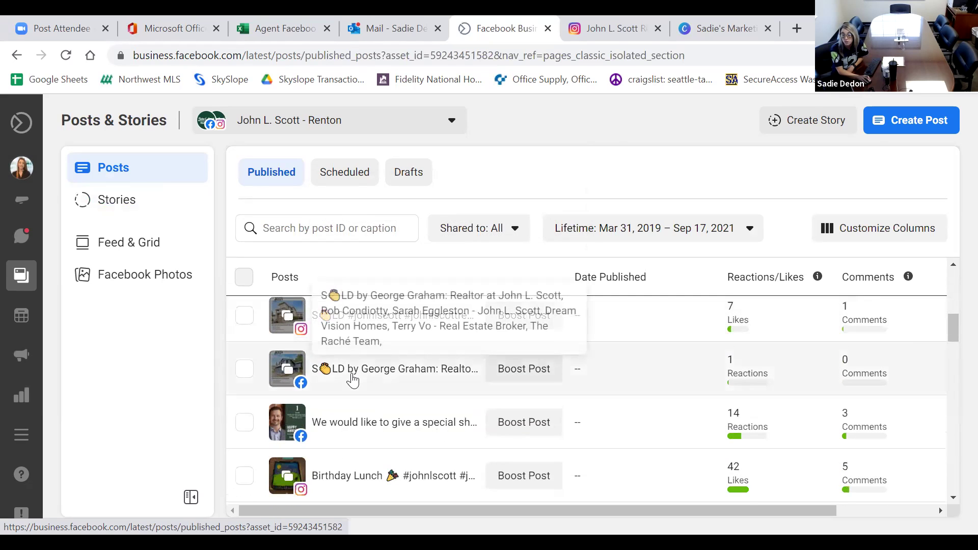
{"action": "left_click", "coordinate": [335, 175]}
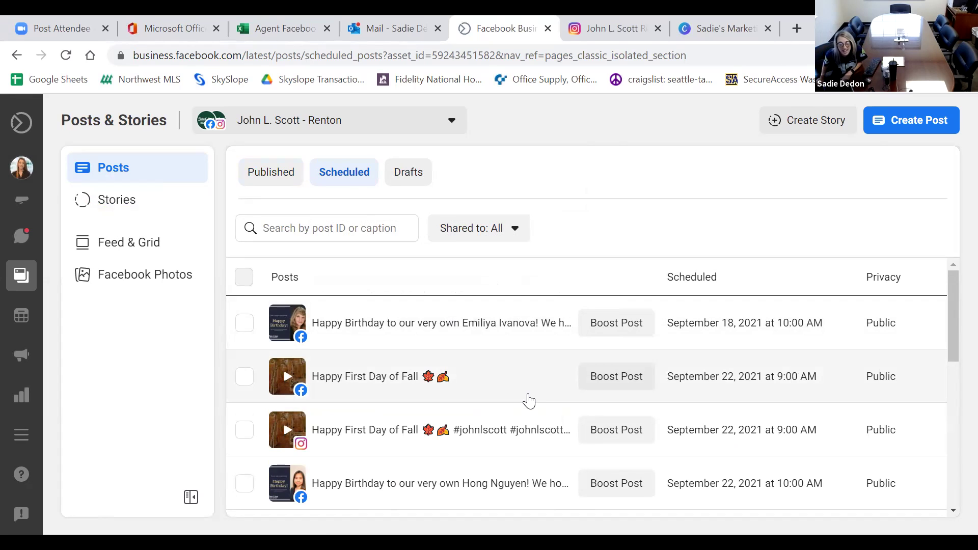
{"action": "scroll", "coordinate": [533, 393], "scroll_direction": "down", "scroll_amount": 3}
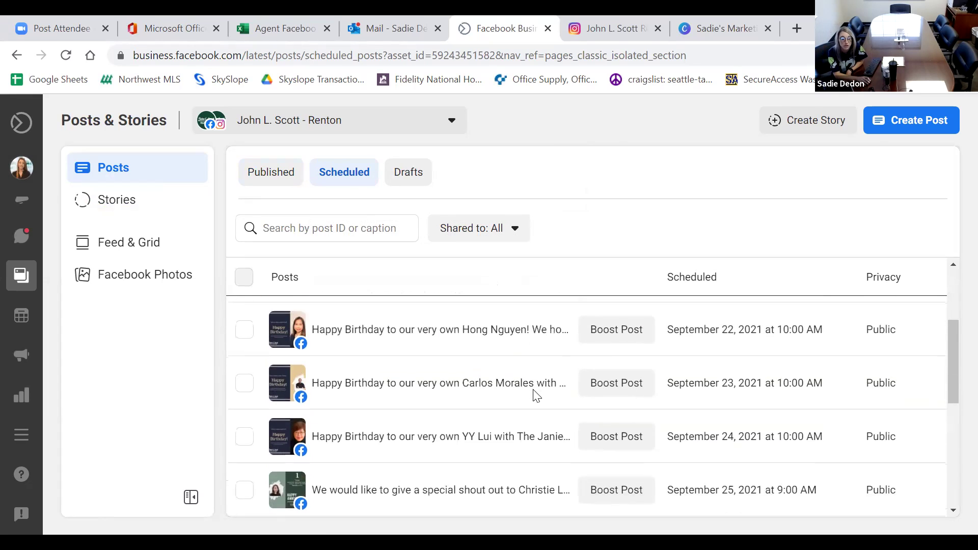
{"action": "scroll", "coordinate": [535, 395], "scroll_direction": "up", "scroll_amount": 3}
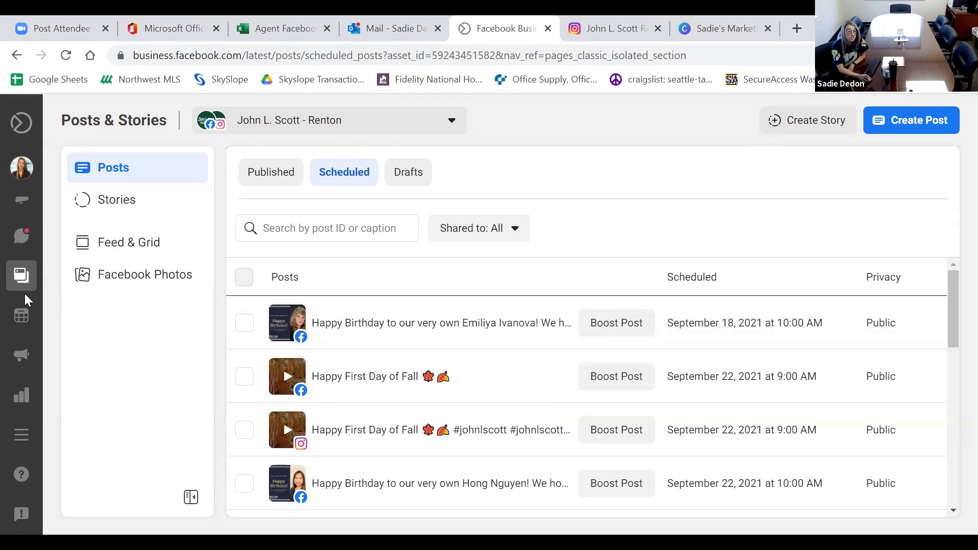
{"action": "mouse_move", "coordinate": [21, 287]}
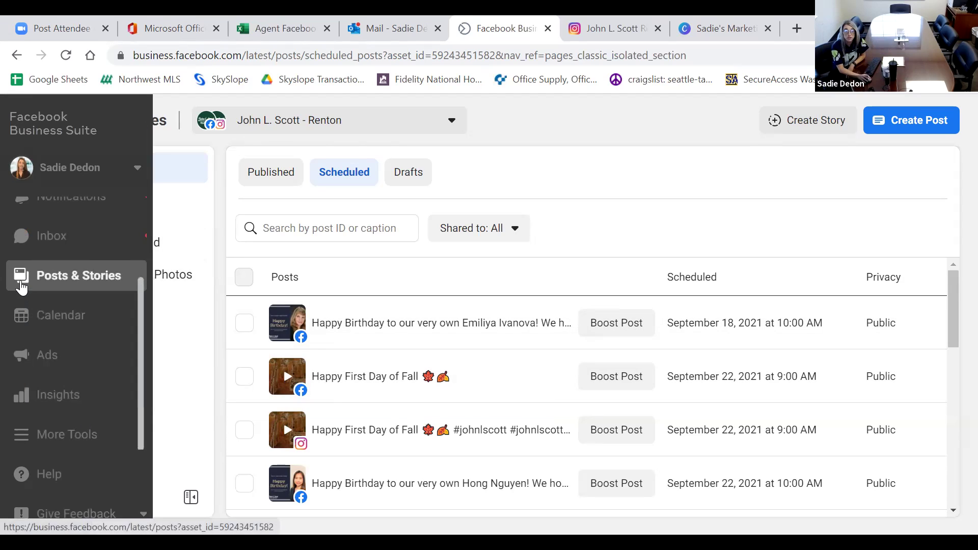
Start a new post targeting both the Facebook page and Instagram.
{"action": "left_click", "coordinate": [946, 123]}
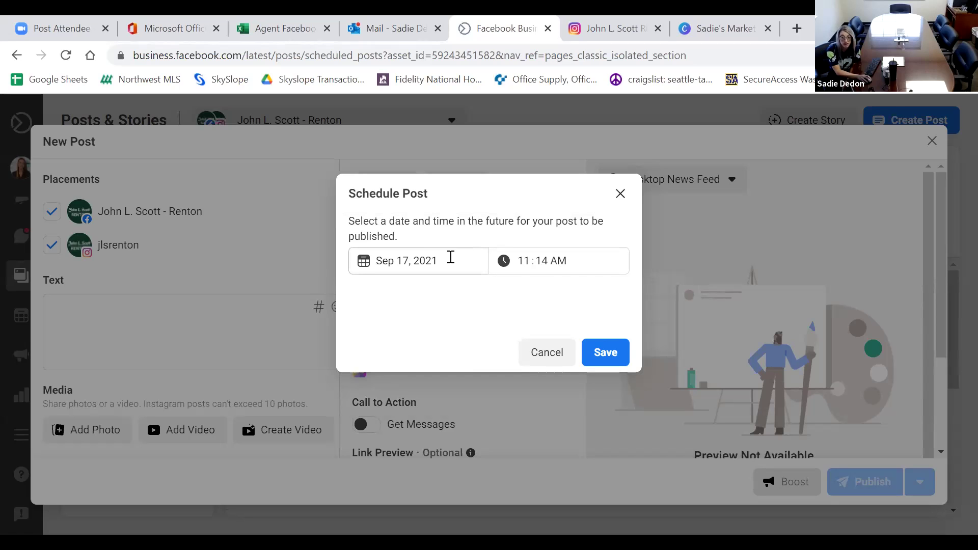
Pick September 17, 2021 as the posting date.
{"action": "left_click", "coordinate": [422, 257]}
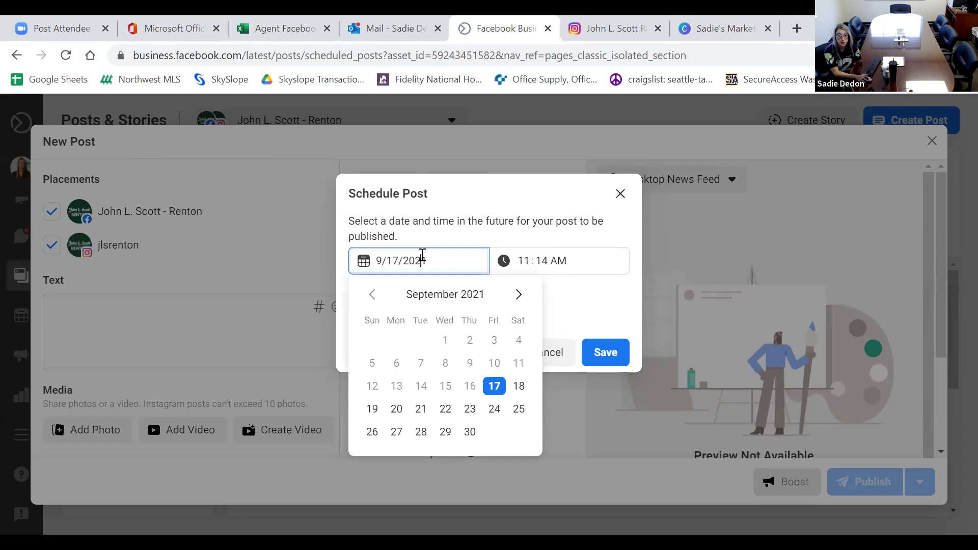
{"action": "left_click", "coordinate": [519, 294]}
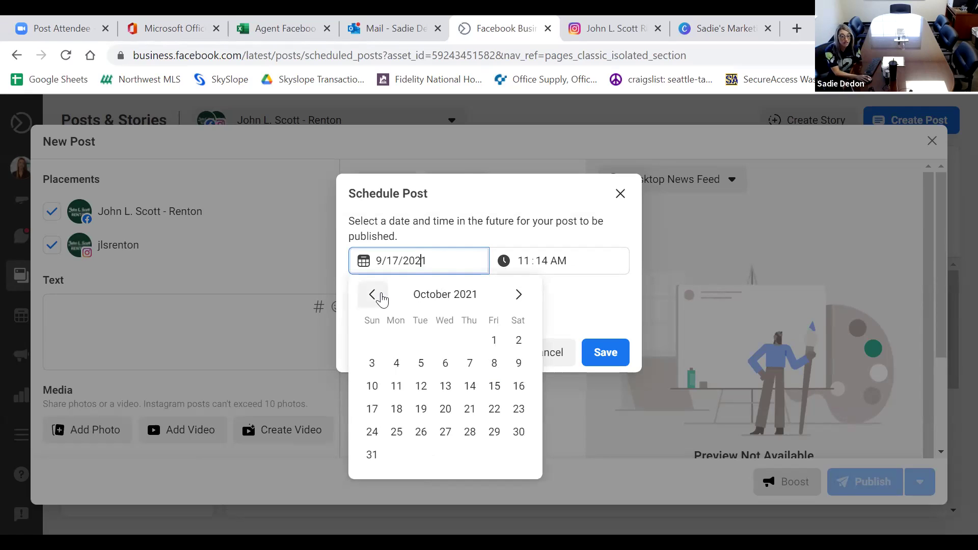
{"action": "left_click", "coordinate": [373, 295]}
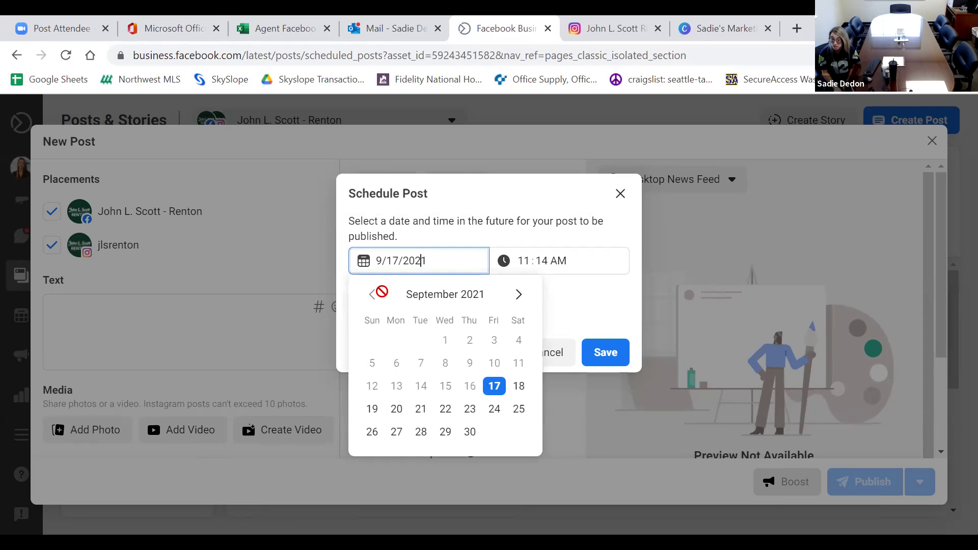
{"action": "left_click", "coordinate": [501, 391]}
Set the posting time to 12:00 PM and save the schedule.
{"action": "left_click", "coordinate": [525, 255]}
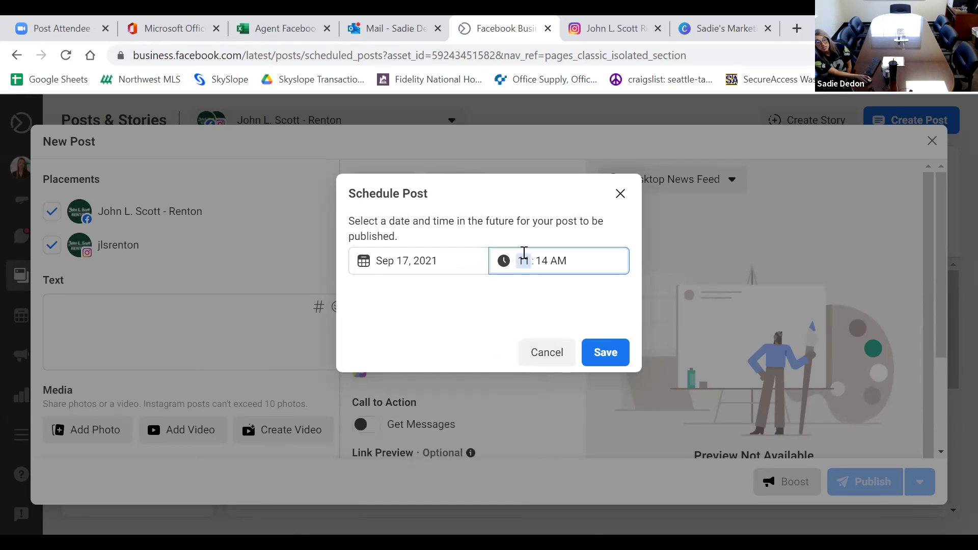
{"action": "type", "text": "12"}
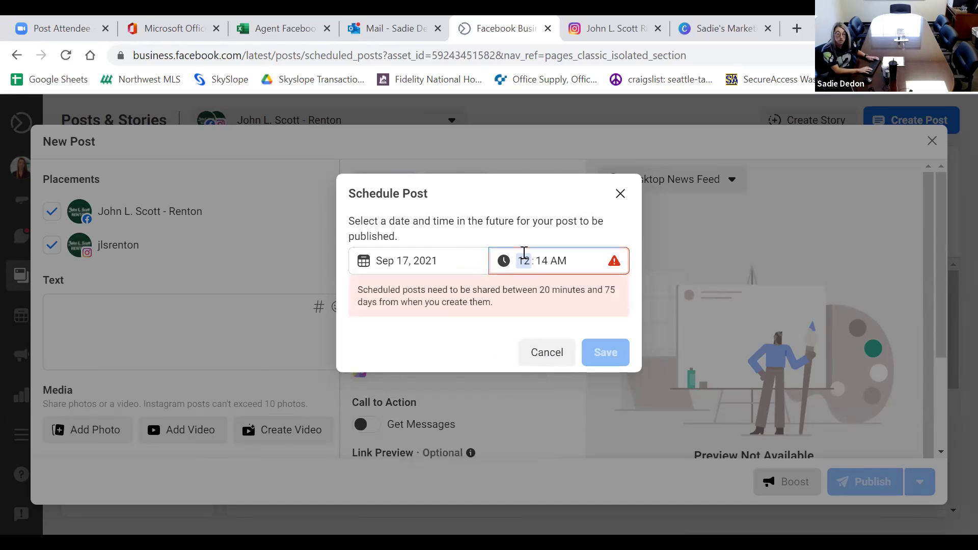
{"action": "key", "text": "ctrl+minus"}
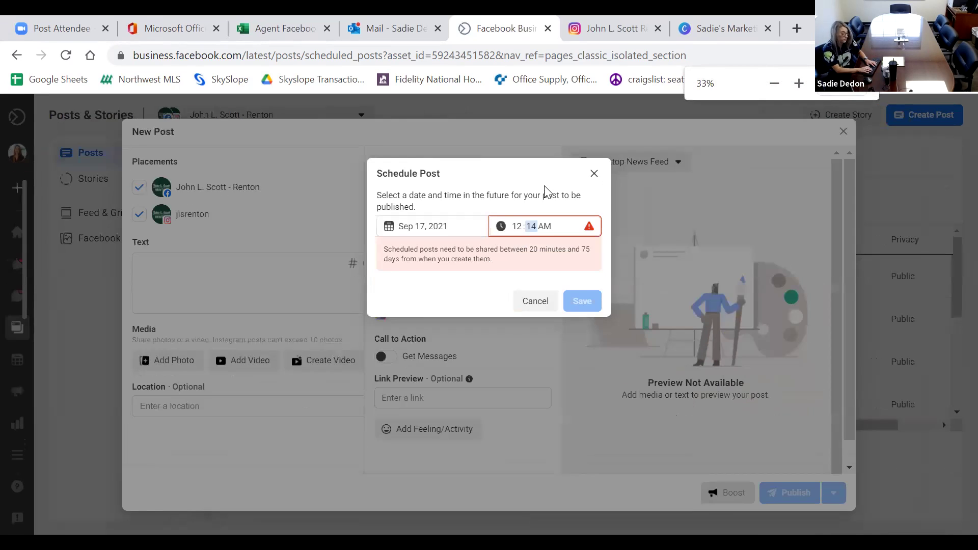
{"action": "type", "text": "00"}
{"action": "key", "text": "ctrl+minus"}
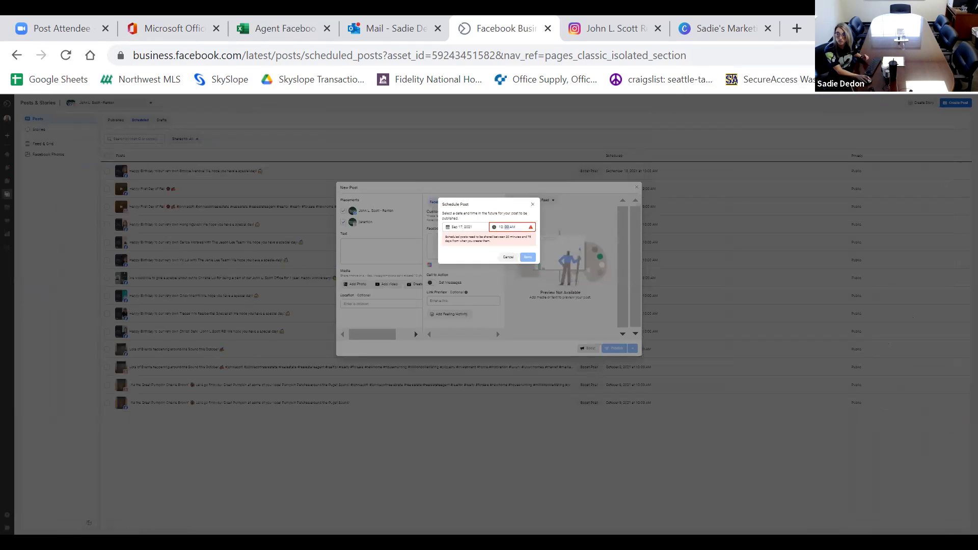
{"action": "key", "text": "ctrl+0"}
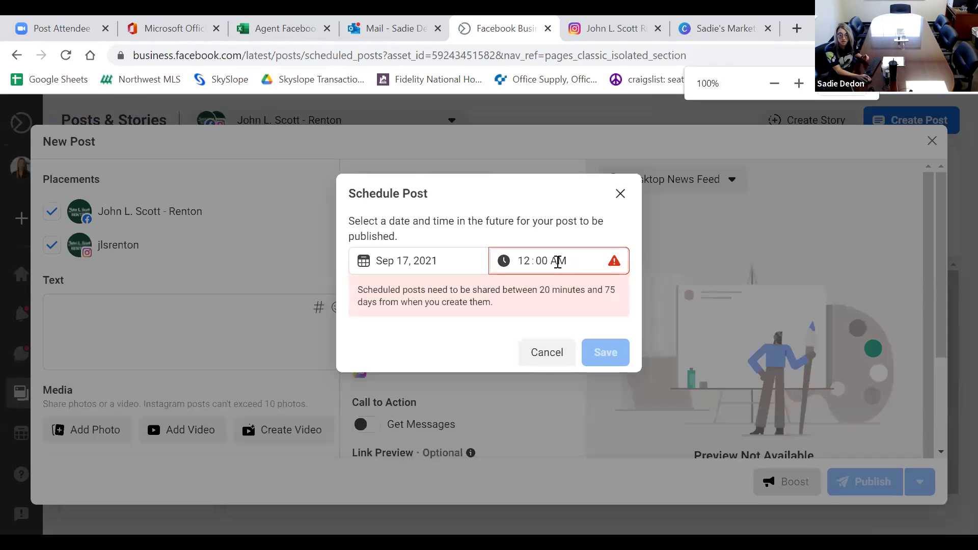
{"action": "left_click", "coordinate": [566, 263]}
{"action": "type", "text": "p"}
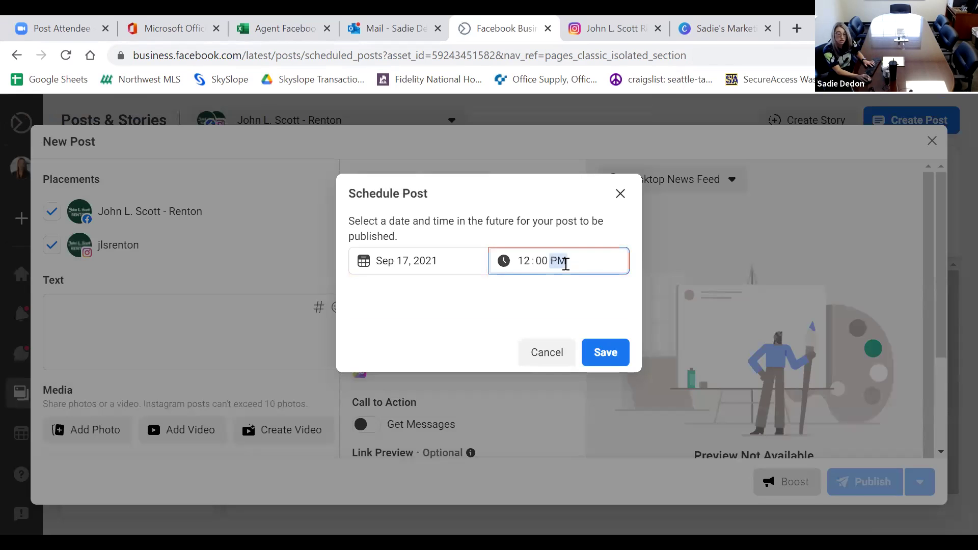
{"action": "left_click", "coordinate": [604, 346]}
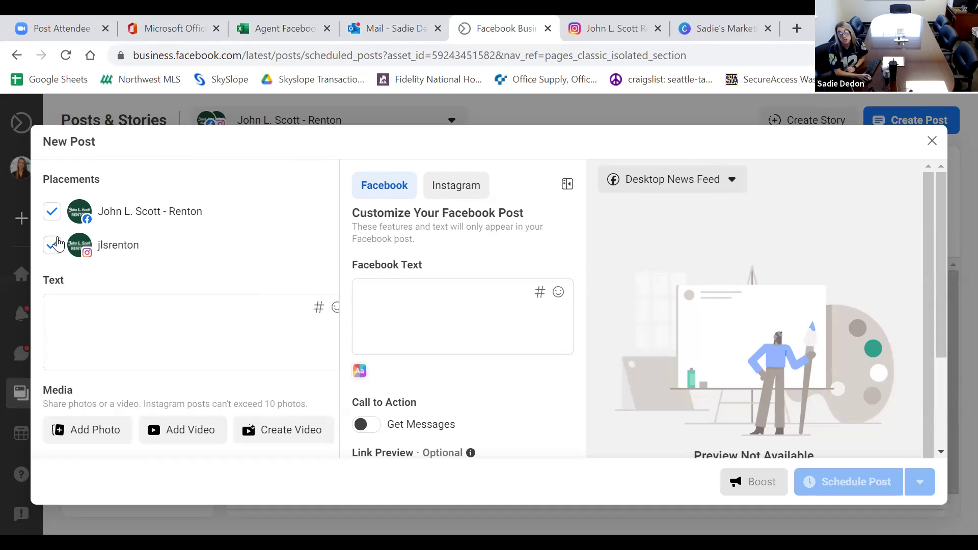
Toggle the Instagram and Facebook placements off and on, leaving both selected.
{"action": "left_click", "coordinate": [52, 245]}
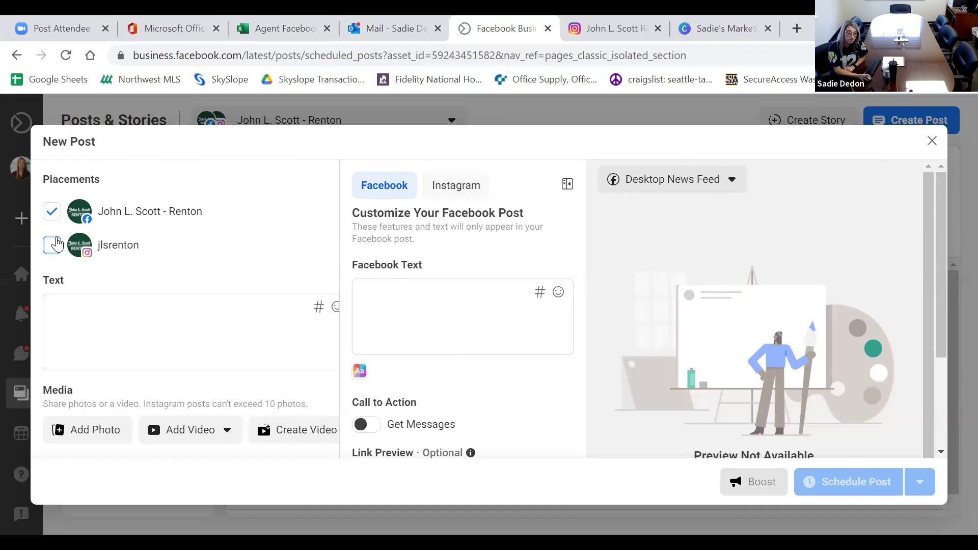
{"action": "left_click", "coordinate": [56, 244]}
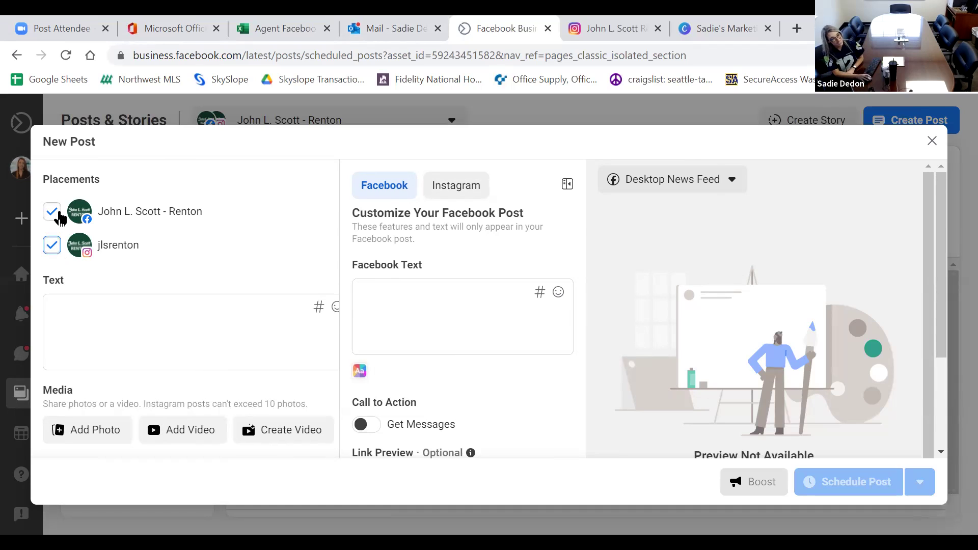
{"action": "left_click", "coordinate": [58, 216]}
{"action": "left_click", "coordinate": [54, 212]}
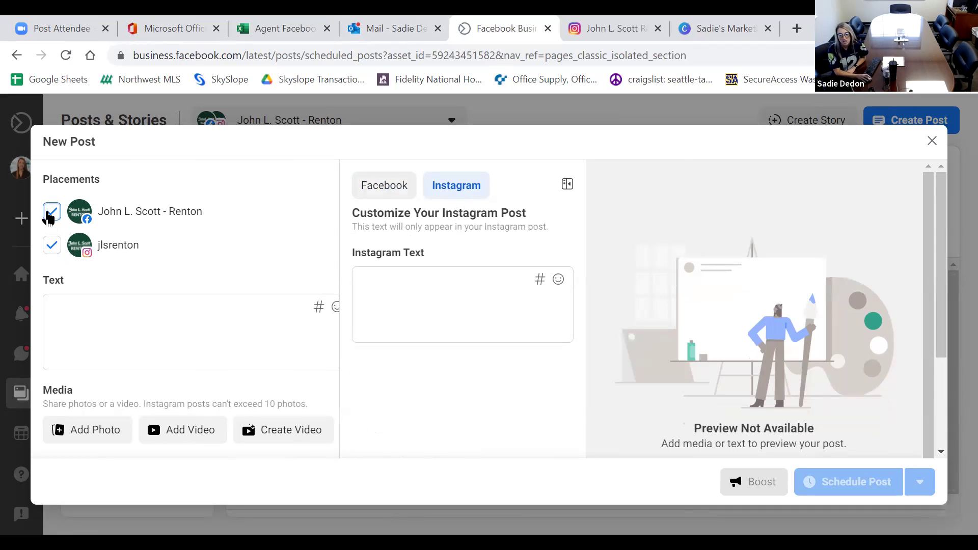
{"action": "left_click", "coordinate": [52, 247]}
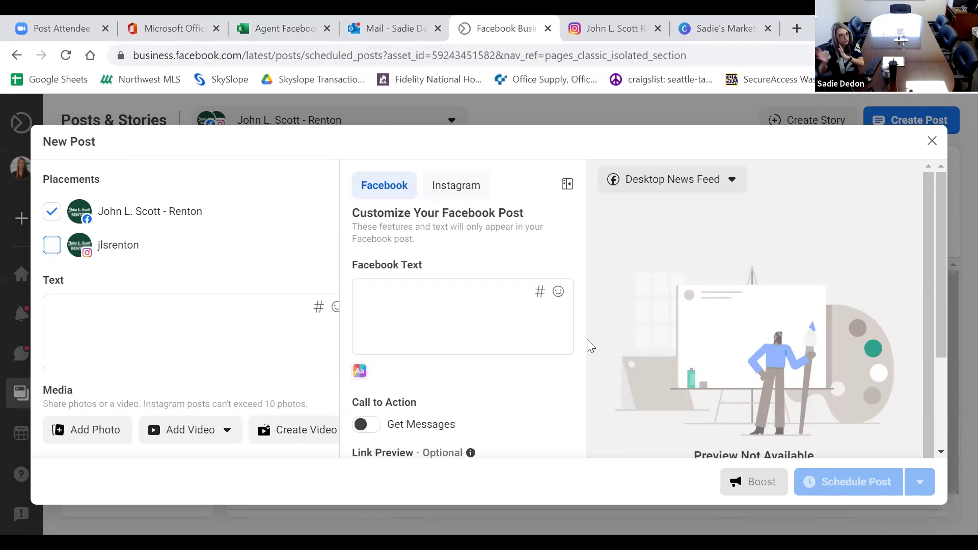
{"action": "left_click", "coordinate": [51, 247]}
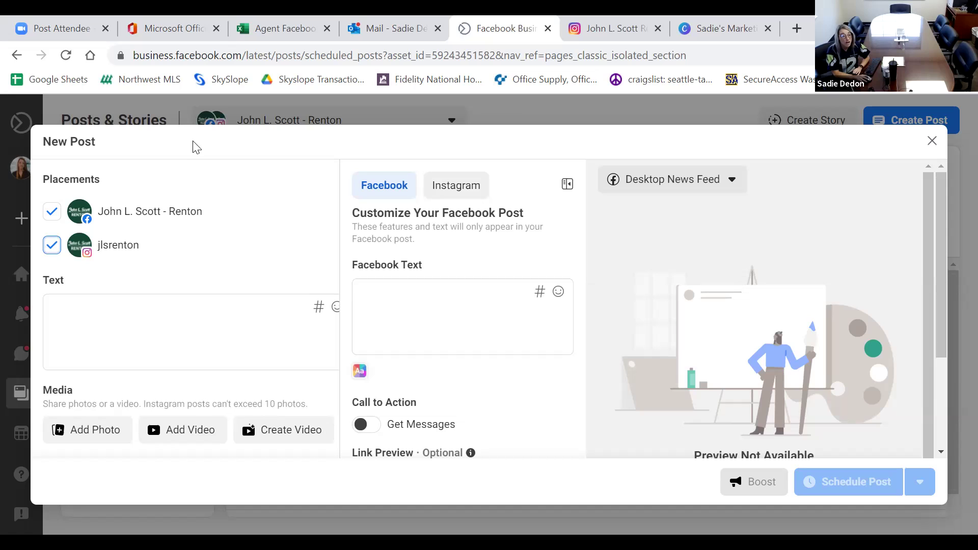
{"action": "left_click", "coordinate": [187, 325]}
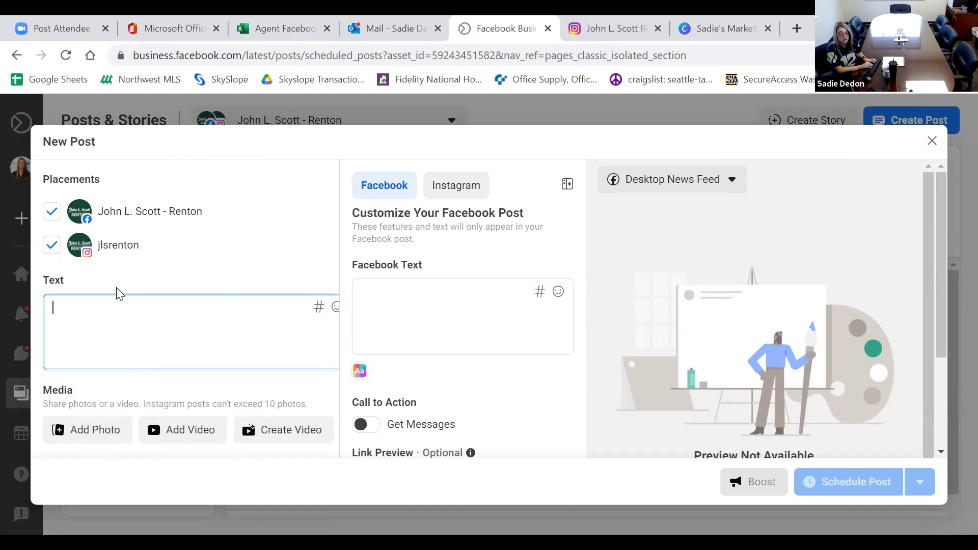
{"action": "type", "text": "test"}
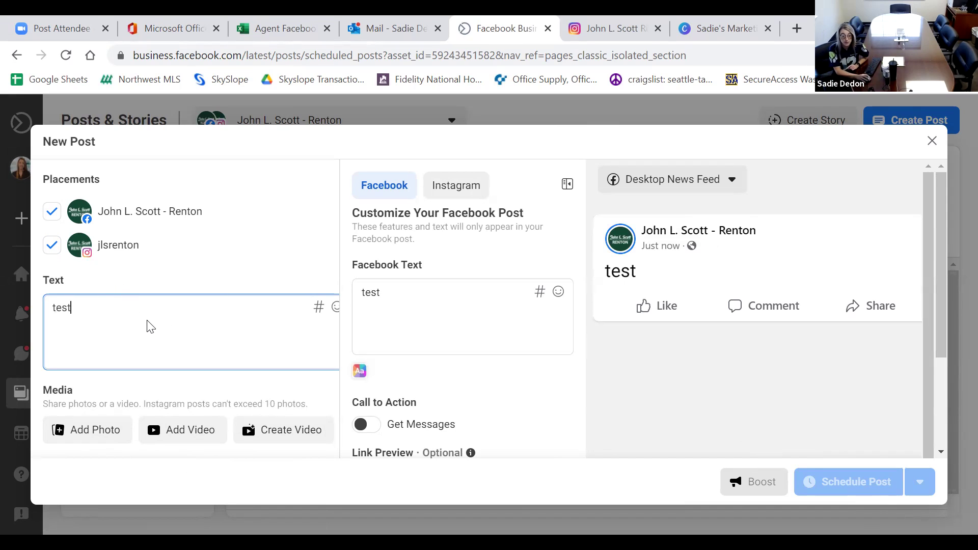
{"action": "left_click_drag", "start_coordinate": [71, 309], "coordinate": [53, 311]}
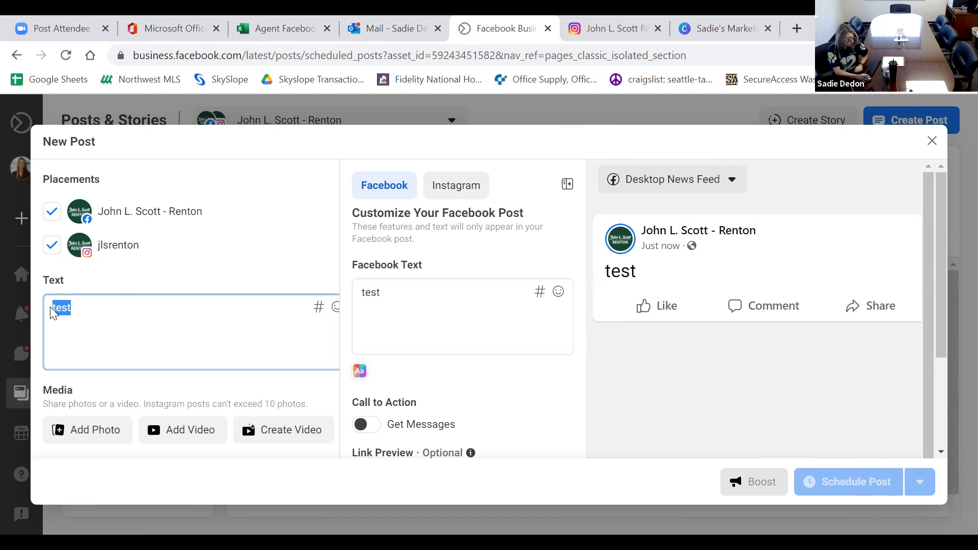
{"action": "key", "text": "BackSpace"}
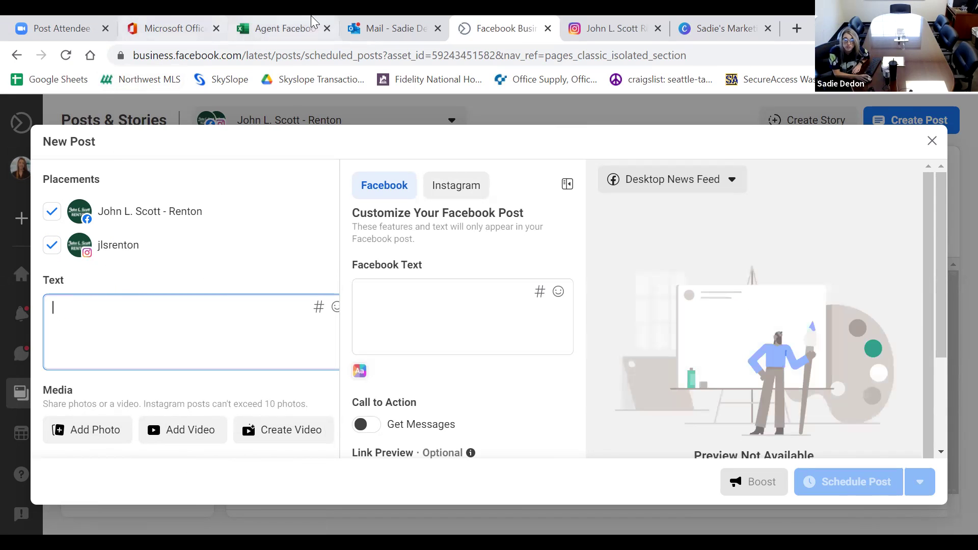
{"action": "left_click", "coordinate": [388, 28]}
Copy the welcome paragraph from the POST email and return to the new Business Suite post.
{"action": "scroll", "coordinate": [575, 313], "scroll_direction": "down", "scroll_amount": 1}
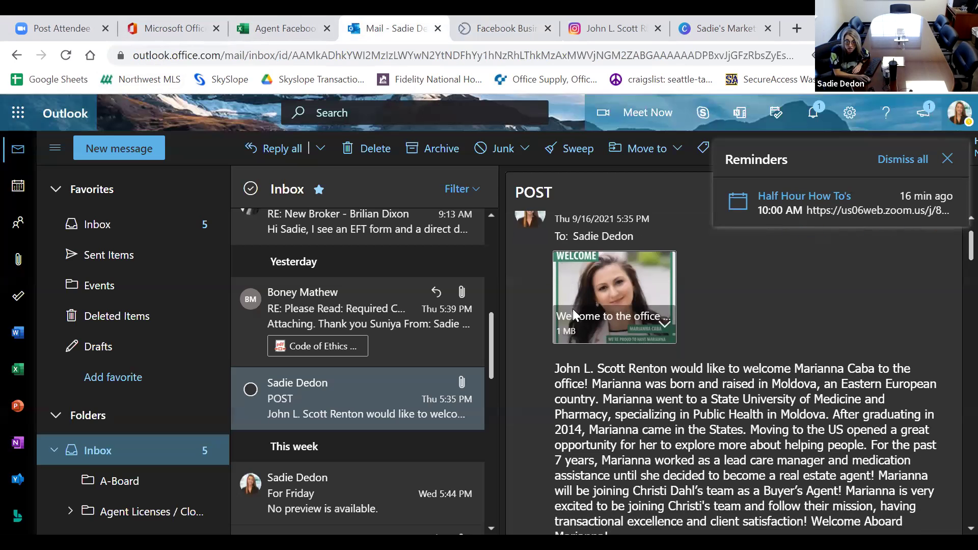
{"action": "scroll", "coordinate": [575, 313], "scroll_direction": "down", "scroll_amount": 1}
{"action": "left_click_drag", "start_coordinate": [555, 316], "coordinate": [611, 490]}
{"action": "key", "text": "ctrl+c"}
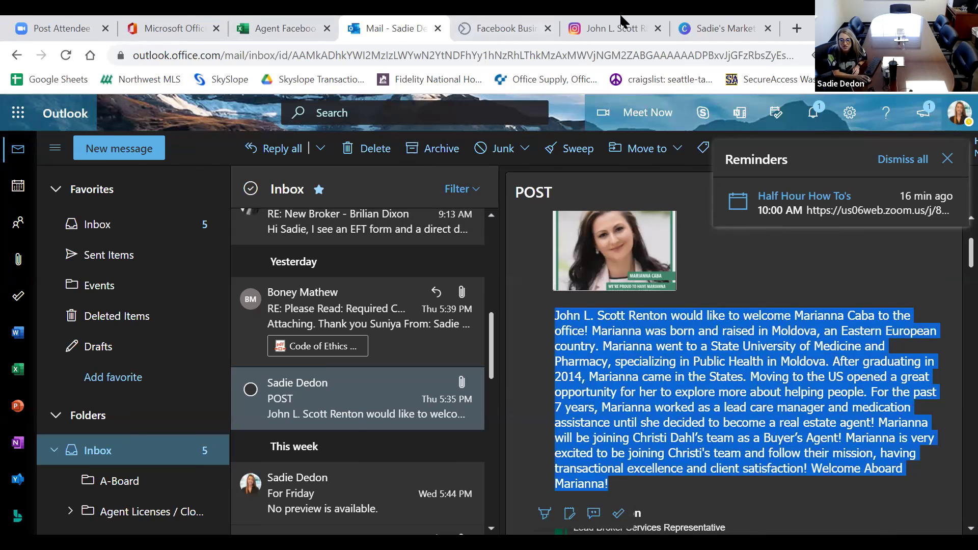
{"action": "left_click", "coordinate": [454, 35]}
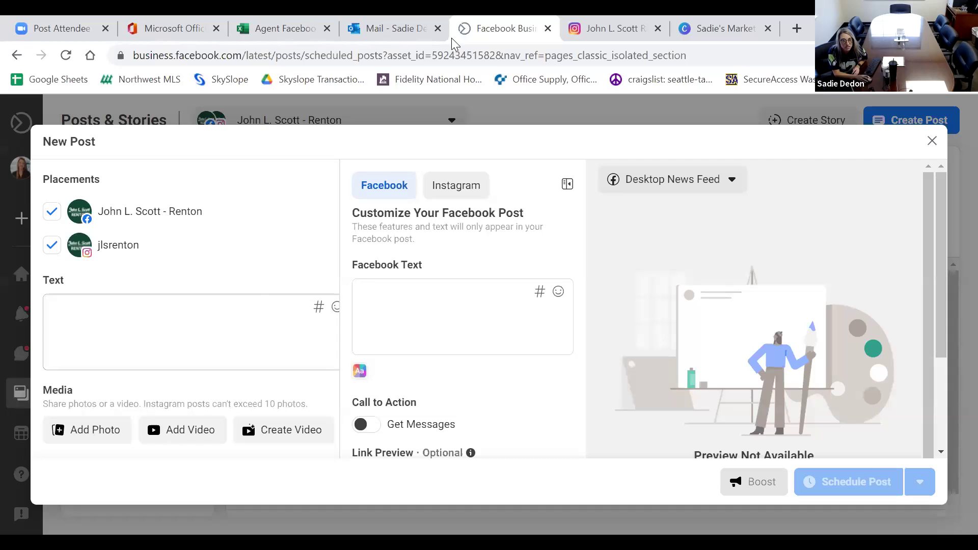
{"action": "left_click", "coordinate": [188, 330]}
{"action": "left_click", "coordinate": [190, 330]}
{"action": "key", "text": "ctrl+v"}
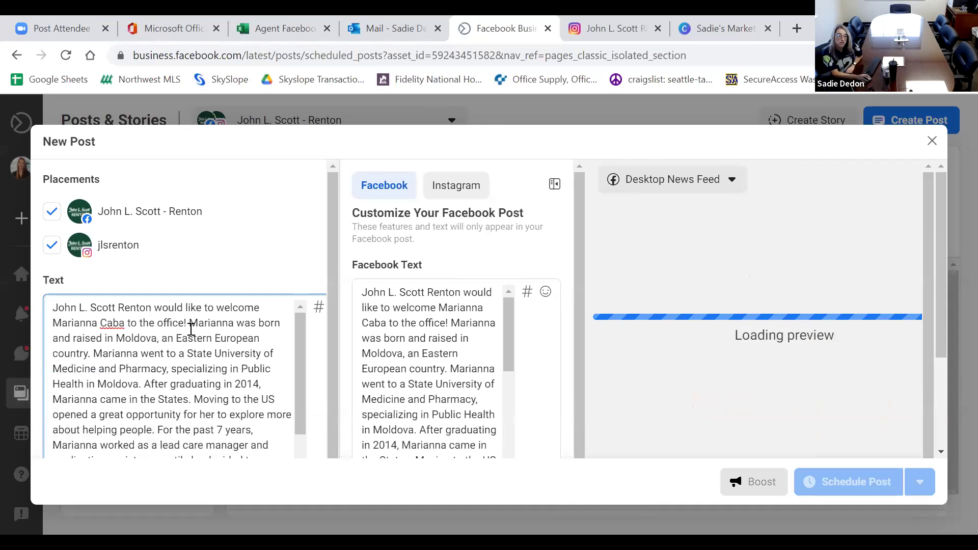
{"action": "scroll", "coordinate": [202, 344], "scroll_direction": "up", "scroll_amount": 3}
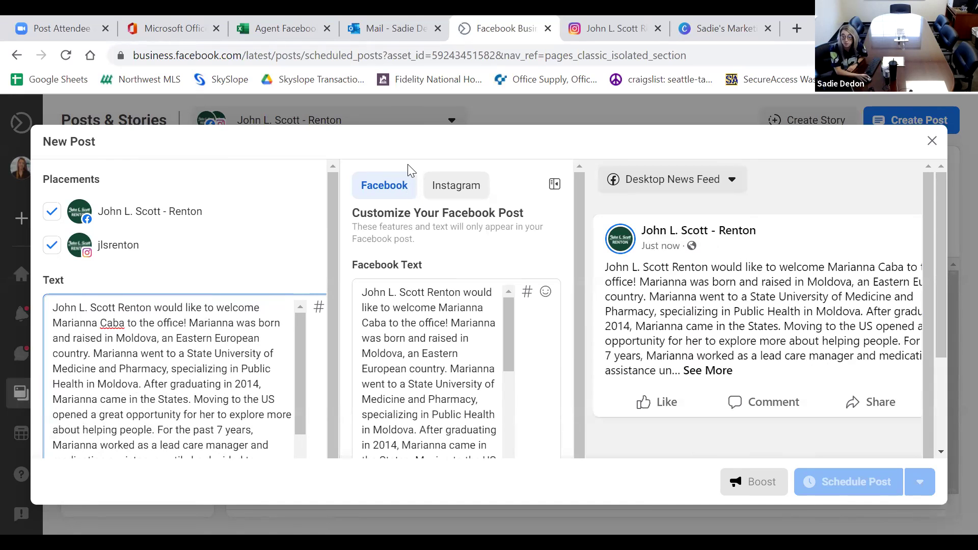
{"action": "left_click", "coordinate": [445, 199]}
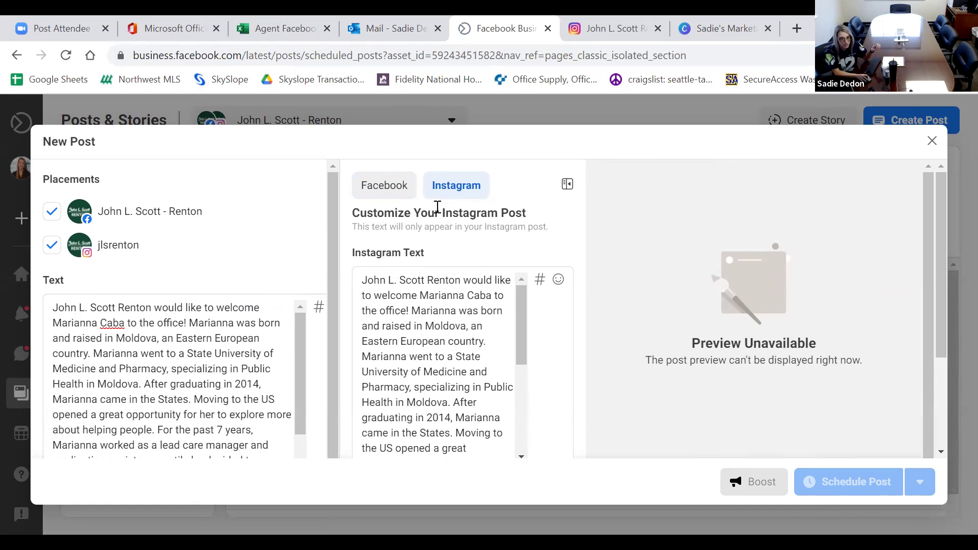
{"action": "left_click", "coordinate": [406, 195]}
{"action": "scroll", "coordinate": [285, 266], "scroll_direction": "down", "scroll_amount": 1}
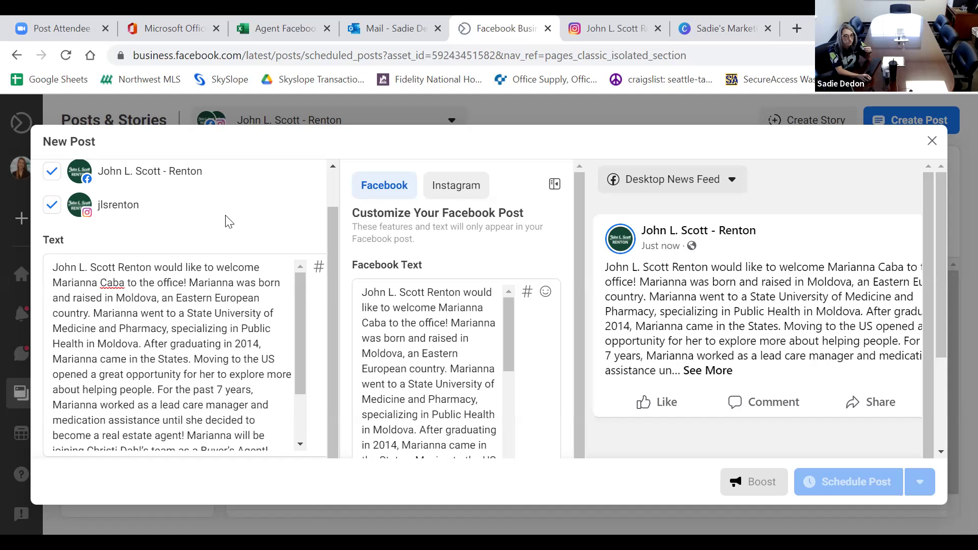
{"action": "scroll", "coordinate": [253, 377], "scroll_direction": "down", "scroll_amount": 2}
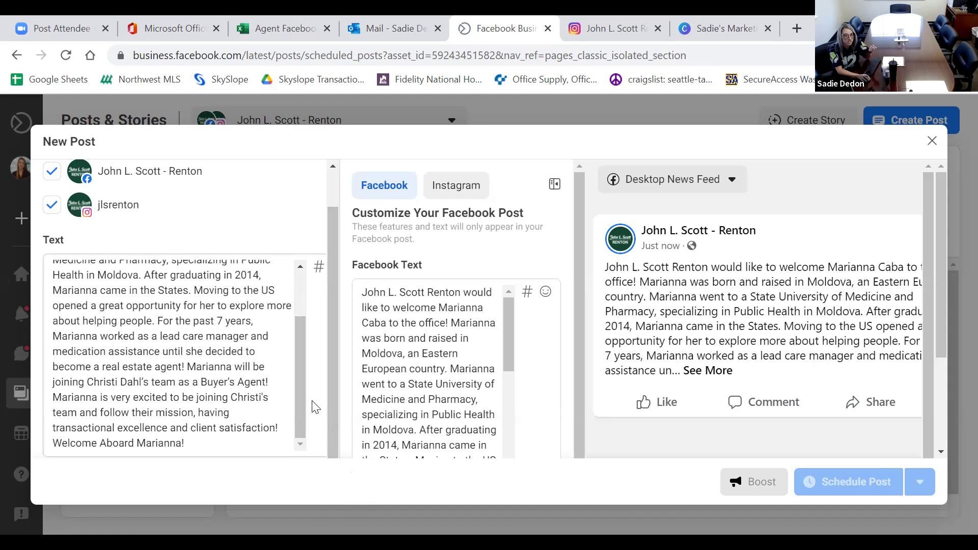
{"action": "left_click_drag", "start_coordinate": [236, 444], "coordinate": [46, 243]}
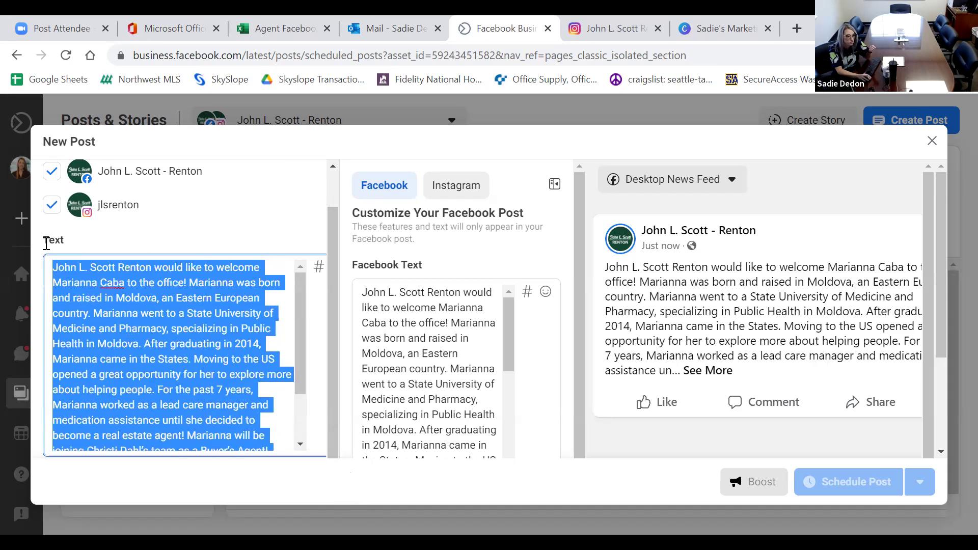
{"action": "key", "text": "BackSpace"}
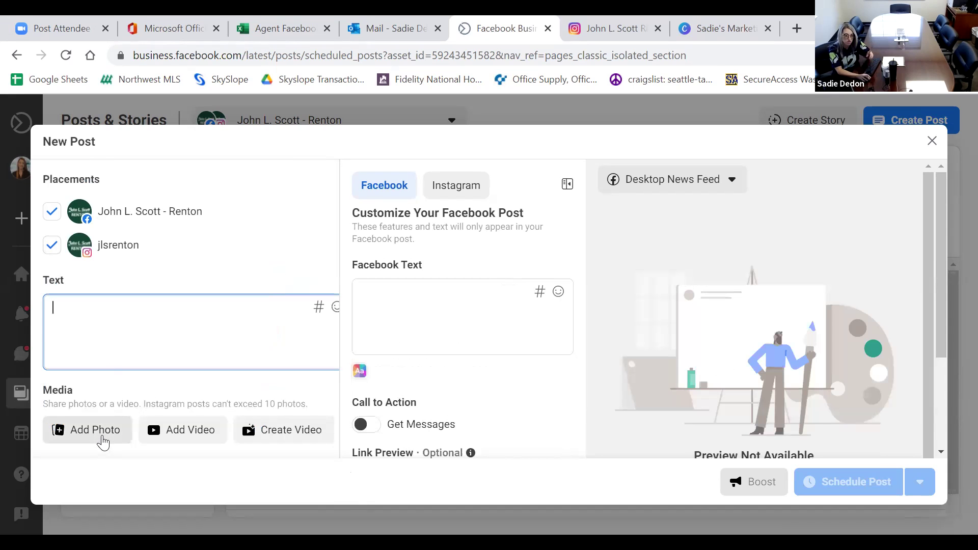
Attach the 'Welcome to the Office Template (2)' image and preview it as an Instagram post.
{"action": "left_click", "coordinate": [103, 435]}
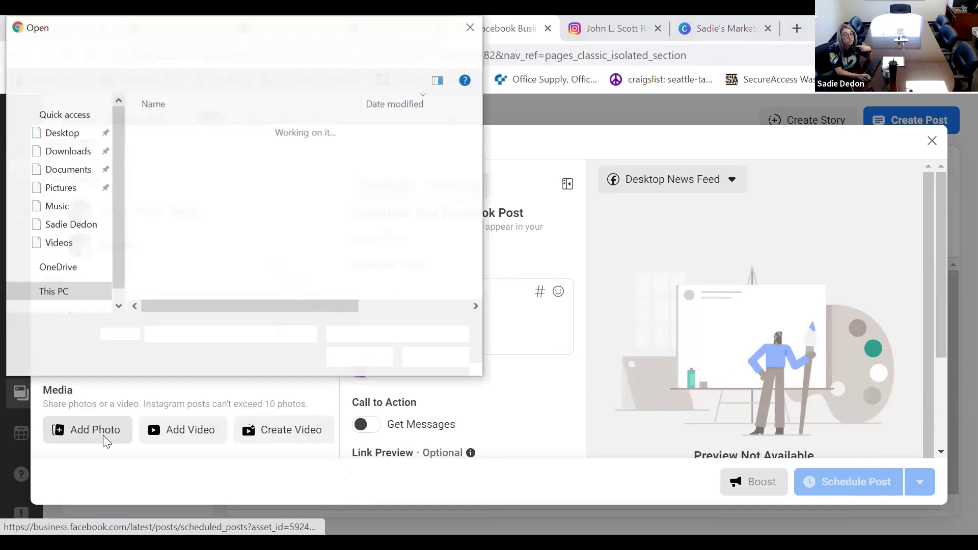
{"action": "double_click", "coordinate": [227, 146]}
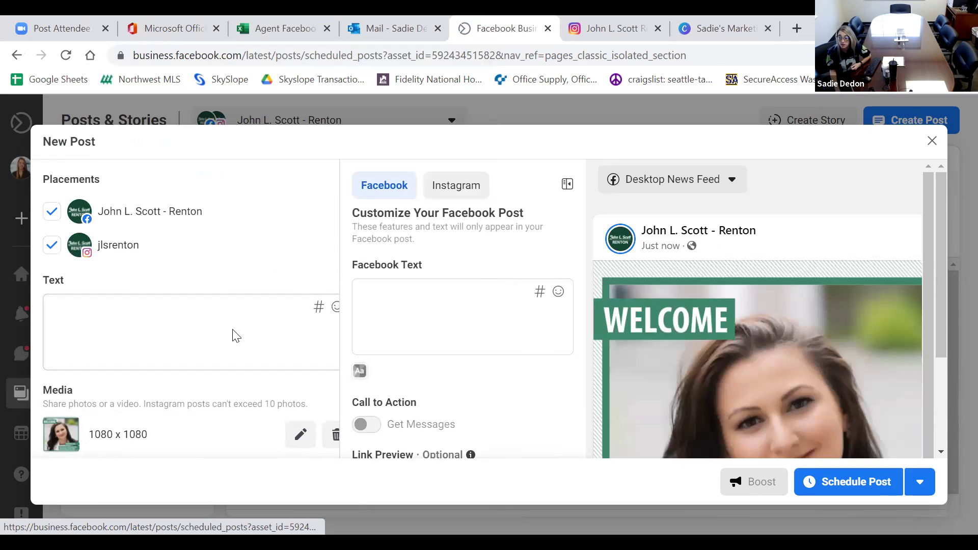
{"action": "left_click", "coordinate": [236, 335]}
{"action": "left_click", "coordinate": [446, 186]}
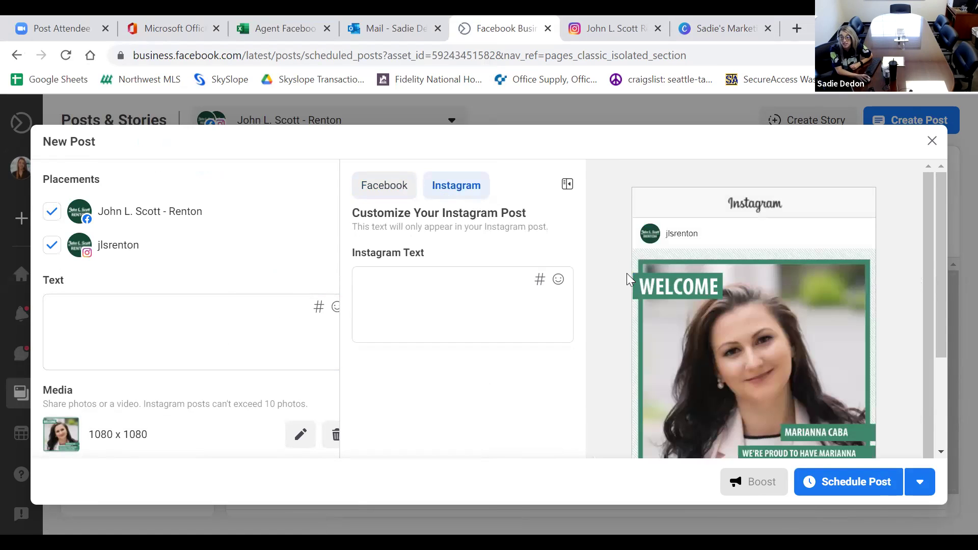
{"action": "scroll", "coordinate": [627, 277], "scroll_direction": "down", "scroll_amount": 2}
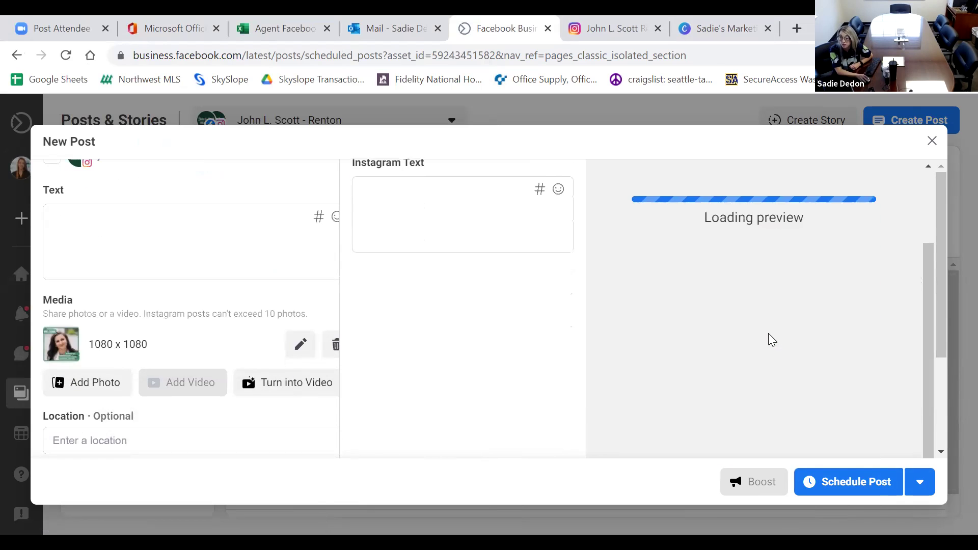
{"action": "scroll", "coordinate": [662, 329], "scroll_direction": "up", "scroll_amount": 2}
{"action": "left_click", "coordinate": [203, 326]}
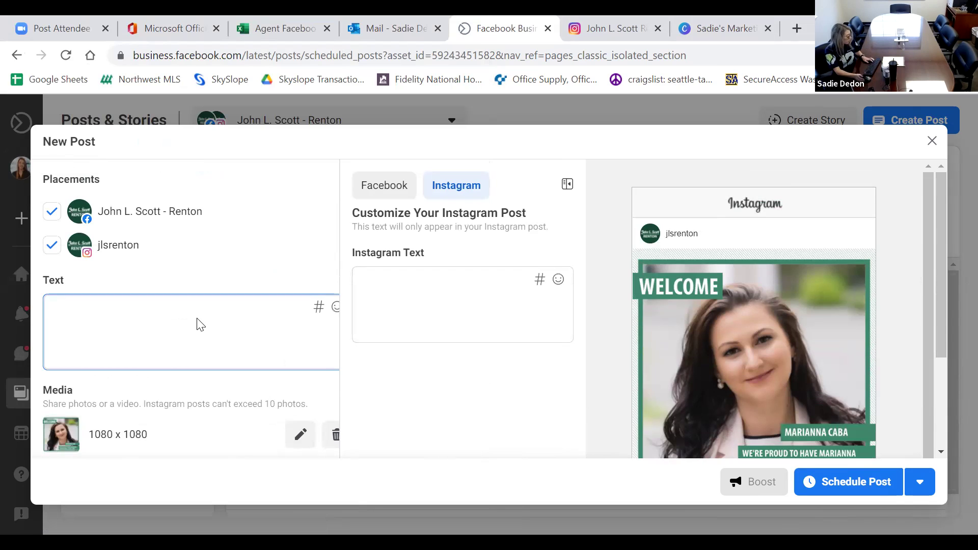
Paste the welcome paragraph as post text and compare Facebook and Instagram previews, ending on Facebook.
{"action": "key", "text": "ctrl+v"}
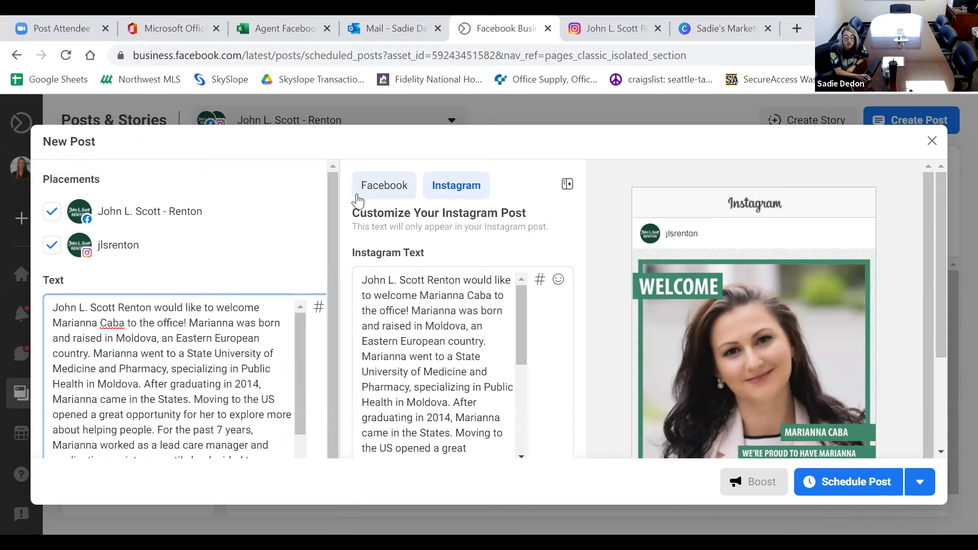
{"action": "left_click", "coordinate": [365, 188]}
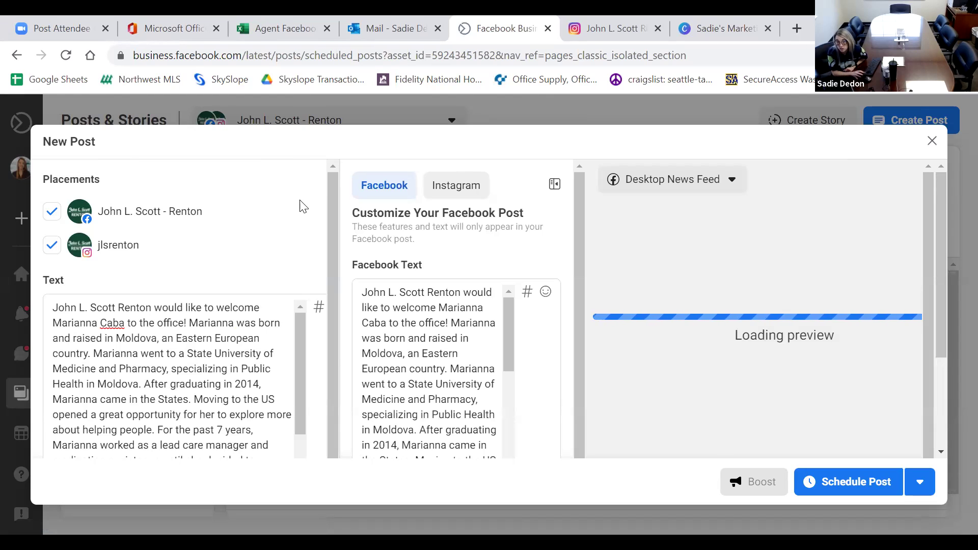
{"action": "left_click", "coordinate": [442, 198]}
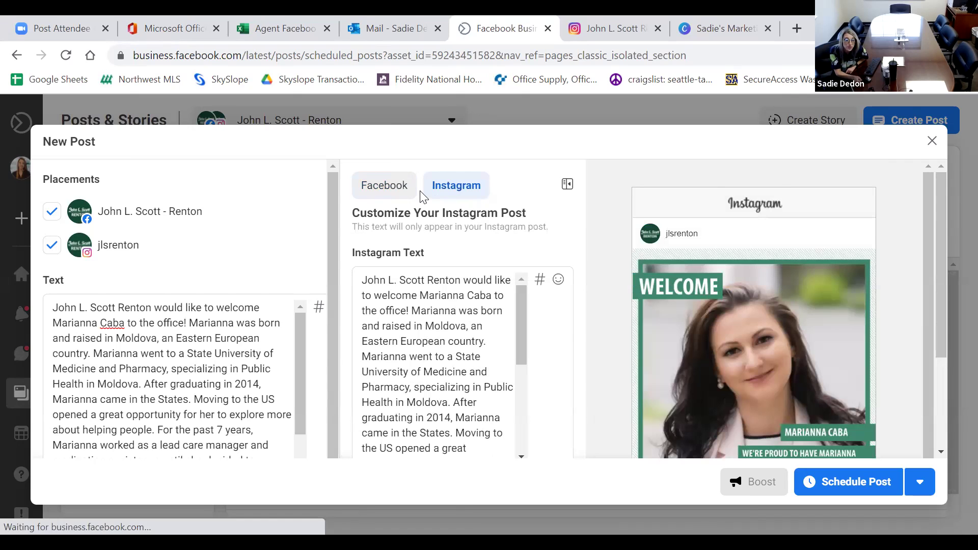
{"action": "scroll", "coordinate": [71, 422], "scroll_direction": "down", "scroll_amount": 3}
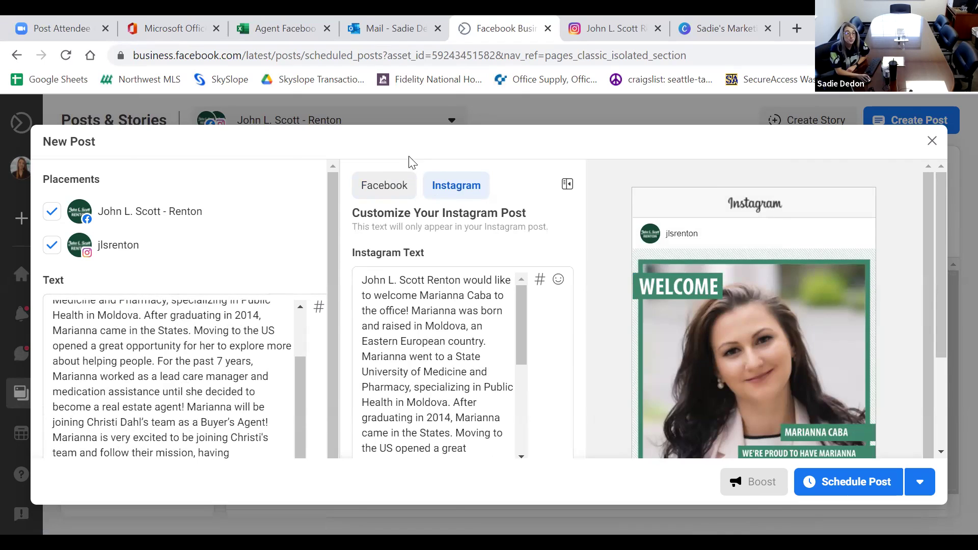
{"action": "left_click", "coordinate": [383, 187]}
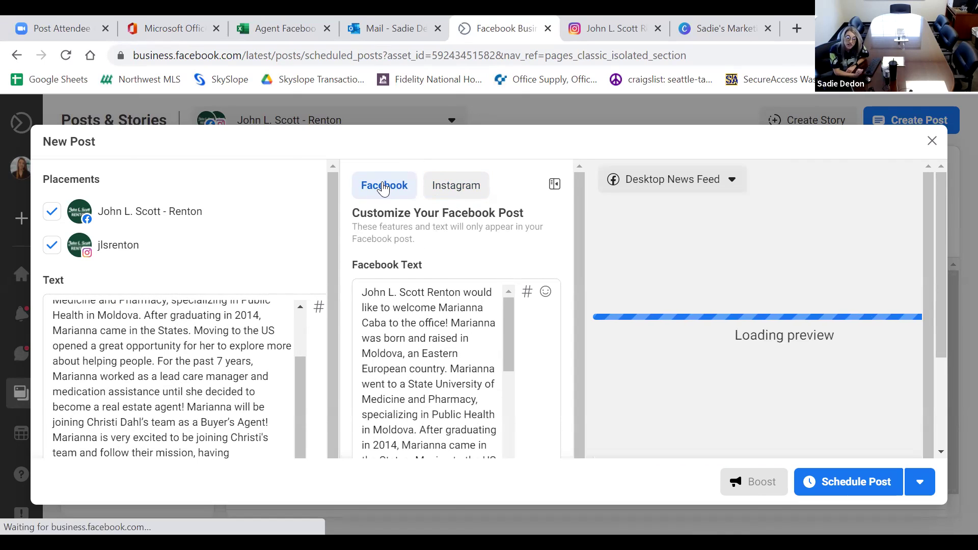
{"action": "left_click", "coordinate": [470, 185]}
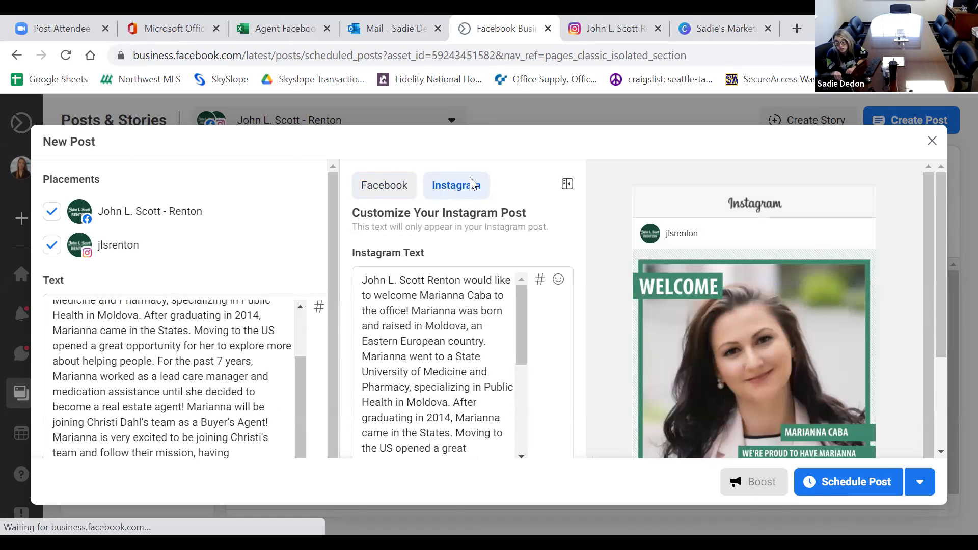
{"action": "left_click", "coordinate": [387, 188]}
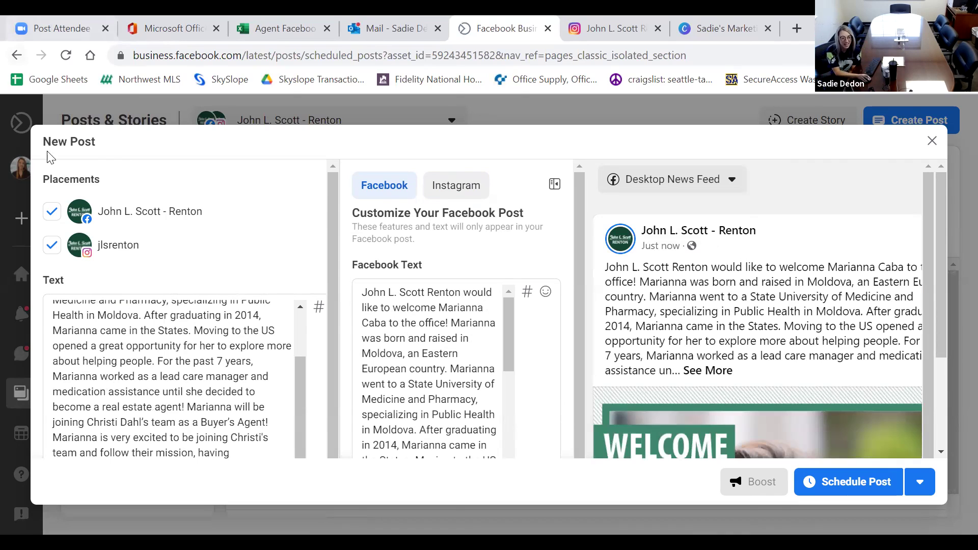
{"action": "scroll", "coordinate": [248, 245], "scroll_direction": "down", "scroll_amount": 2}
{"action": "scroll", "coordinate": [387, 343], "scroll_direction": "down", "scroll_amount": 6}
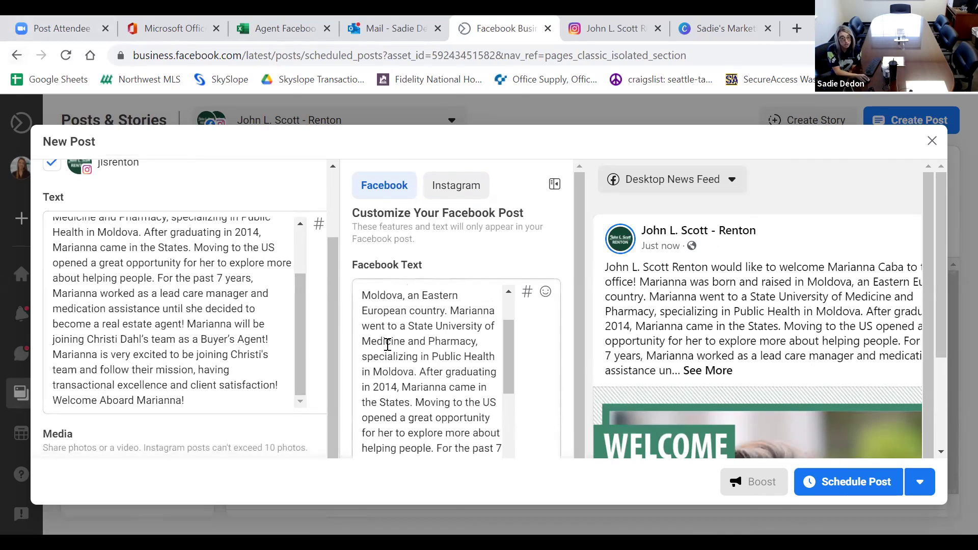
Type a test word into the Facebook-only text, check the Instagram version, then delete it.
{"action": "left_click", "coordinate": [449, 388]}
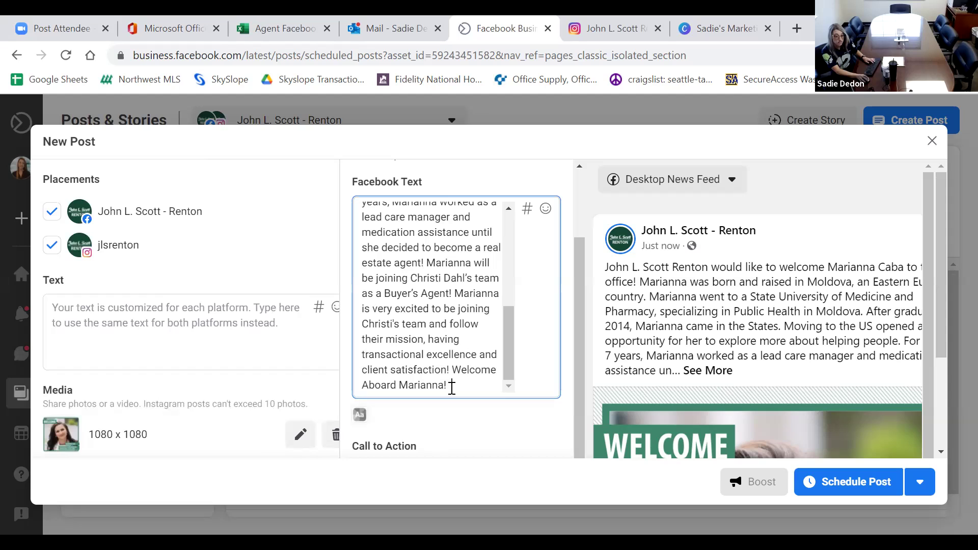
{"action": "type", "text": "Test"}
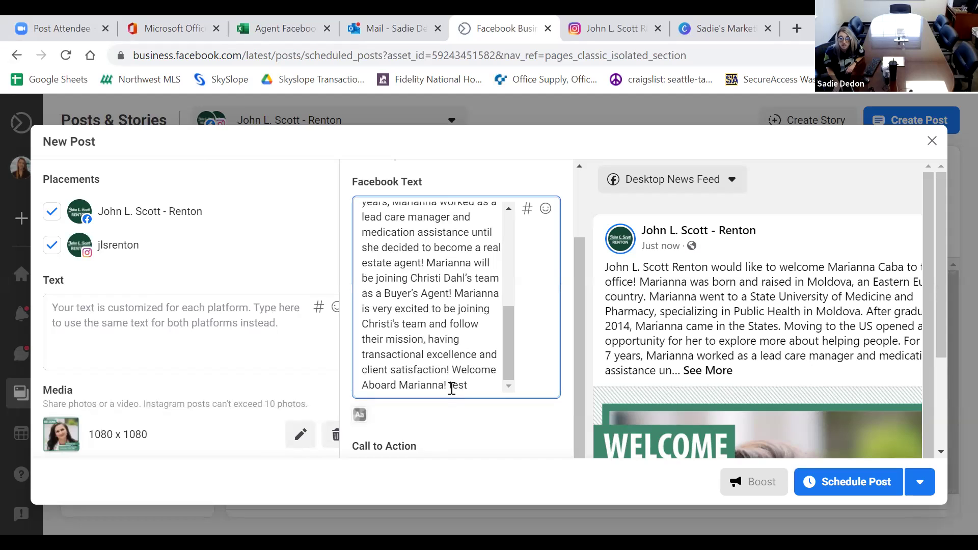
{"action": "scroll", "coordinate": [387, 332], "scroll_direction": "up", "scroll_amount": 10}
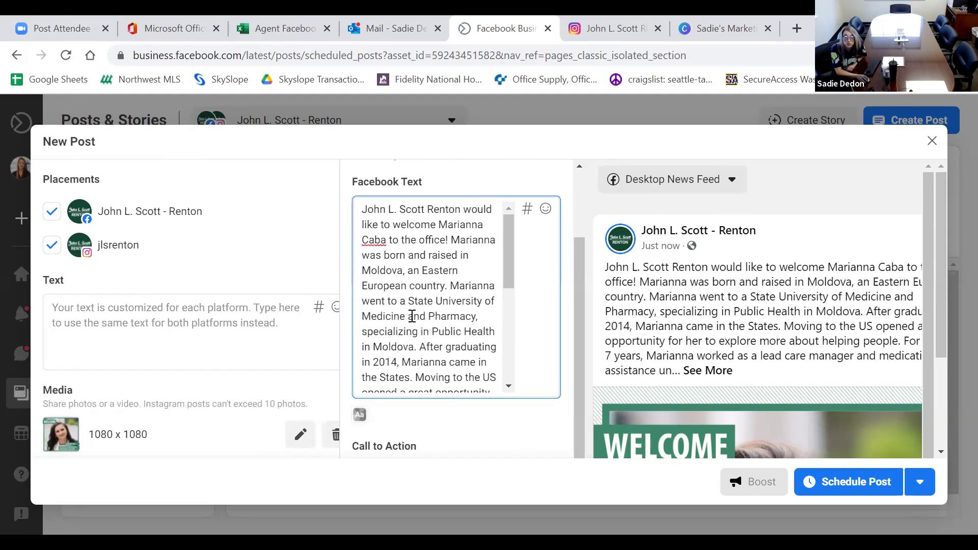
{"action": "left_click", "coordinate": [444, 194]}
{"action": "scroll", "coordinate": [484, 306], "scroll_direction": "down", "scroll_amount": 5}
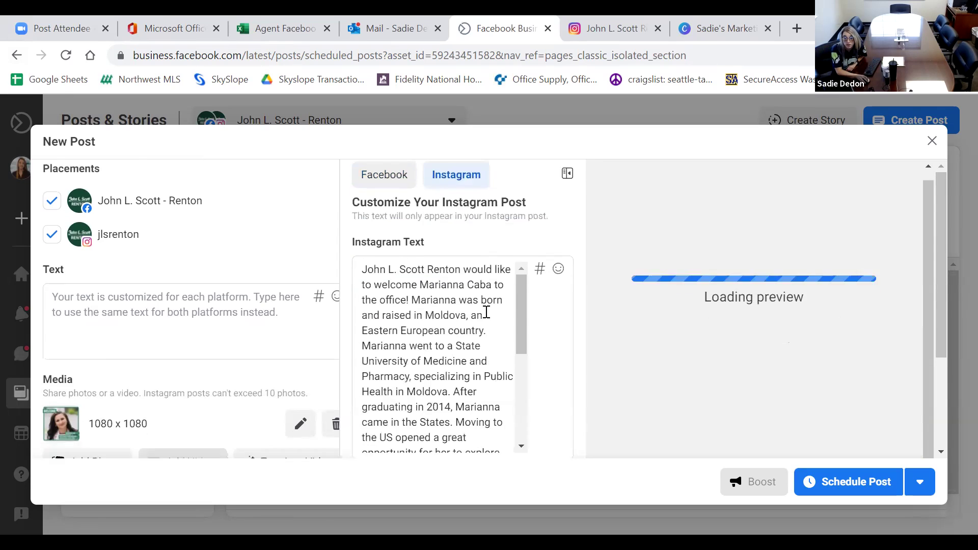
{"action": "scroll", "coordinate": [485, 322], "scroll_direction": "down", "scroll_amount": 6}
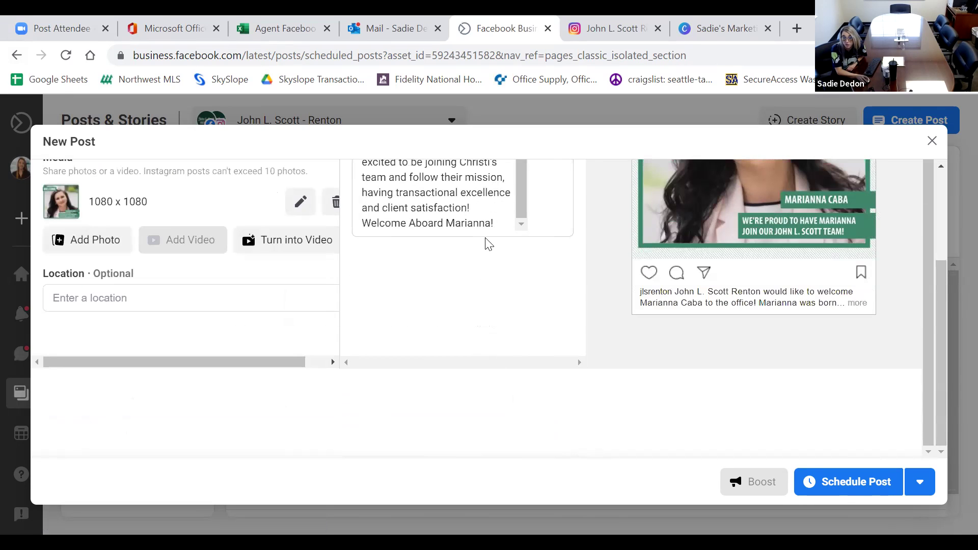
{"action": "scroll", "coordinate": [502, 228], "scroll_direction": "up", "scroll_amount": 5}
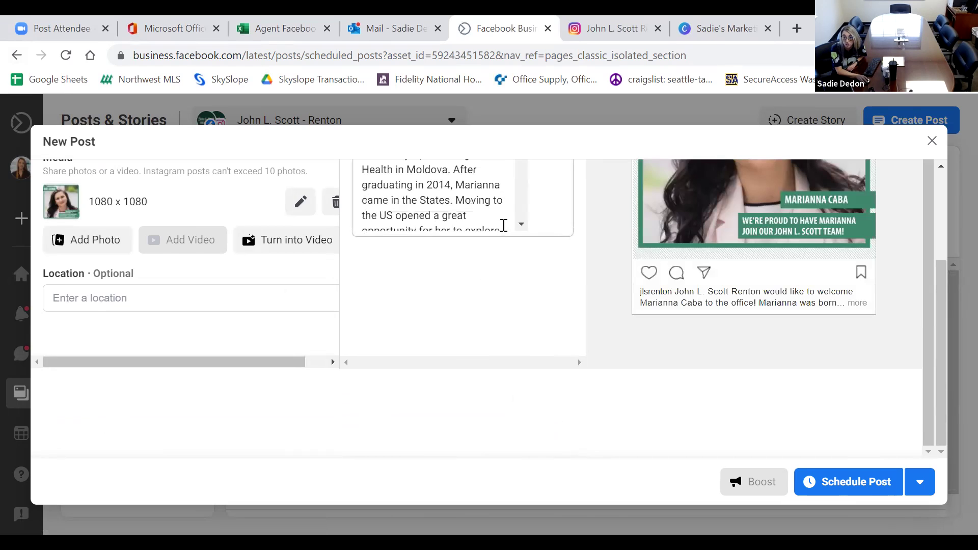
{"action": "scroll", "coordinate": [584, 238], "scroll_direction": "up", "scroll_amount": 2}
{"action": "scroll", "coordinate": [584, 238], "scroll_direction": "up", "scroll_amount": 3}
{"action": "left_click", "coordinate": [368, 195]}
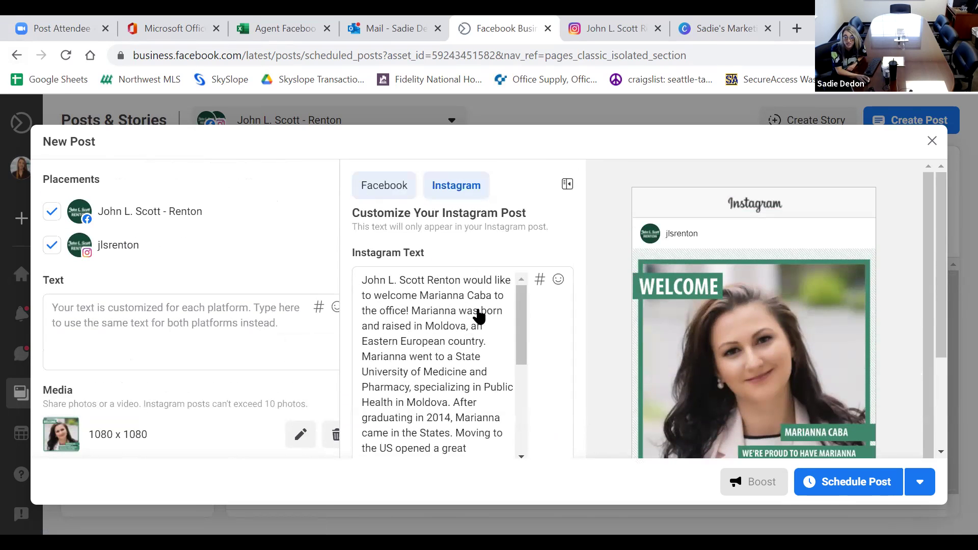
{"action": "scroll", "coordinate": [482, 310], "scroll_direction": "down", "scroll_amount": 6}
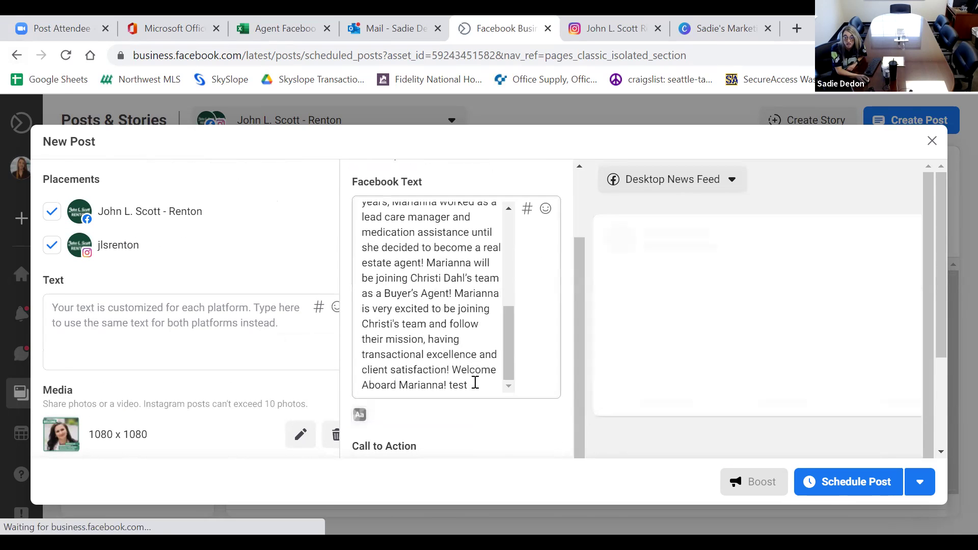
{"action": "left_click", "coordinate": [472, 384]}
{"action": "key", "text": "BackSpace"}
{"action": "key", "text": "BackSpace"}
{"action": "key", "text": "BackSpace"}
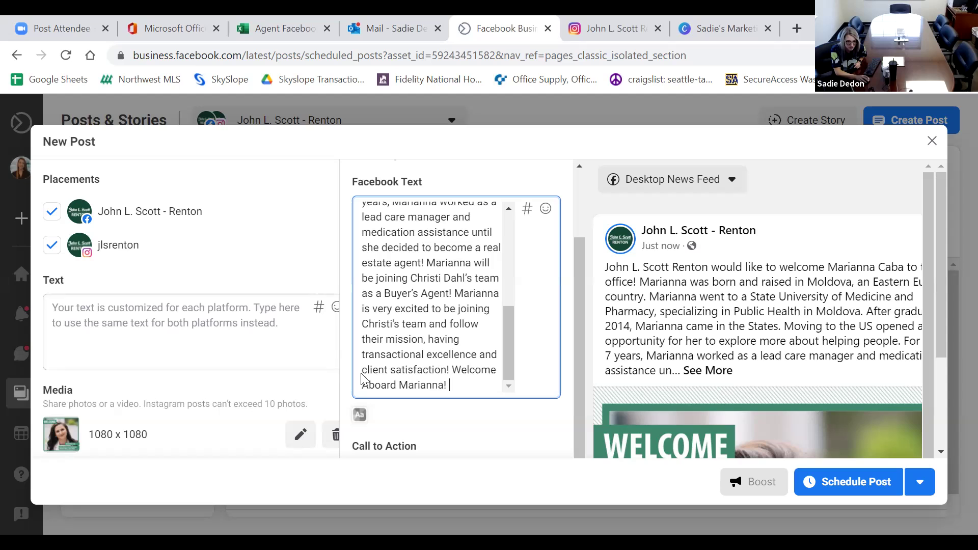
Replace the new agent's name in the Facebook closing line with the start of an @-mention.
{"action": "left_click_drag", "start_coordinate": [412, 385], "coordinate": [430, 385]}
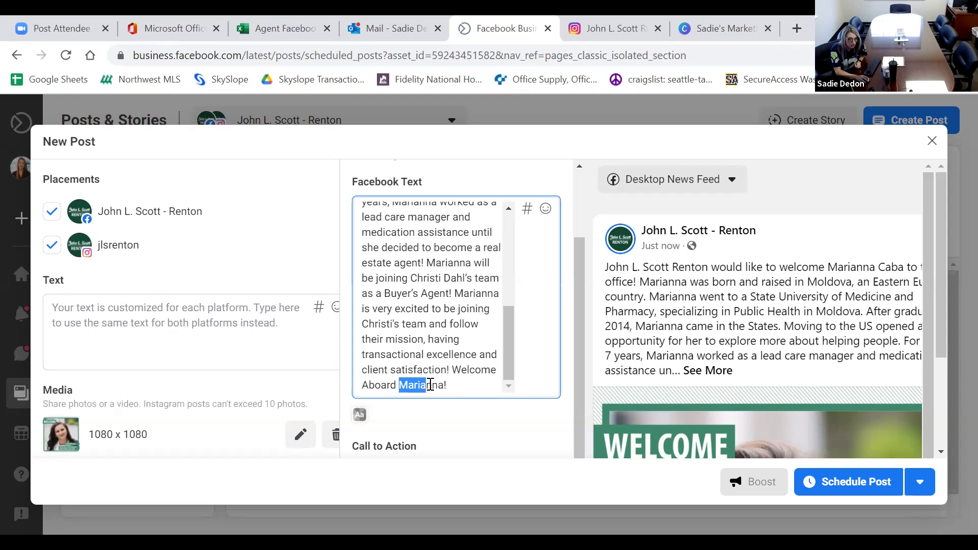
{"action": "left_click", "coordinate": [451, 387]}
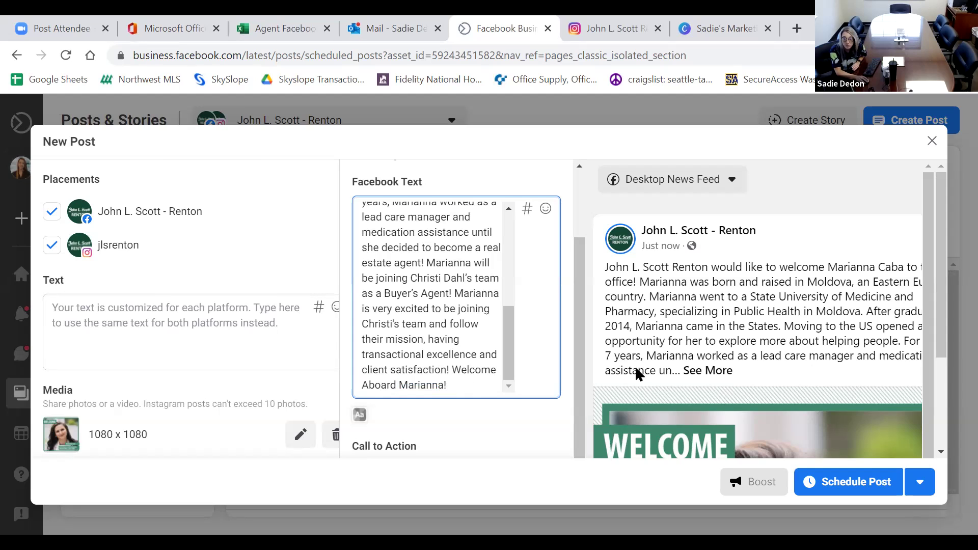
{"action": "left_click", "coordinate": [554, 319]}
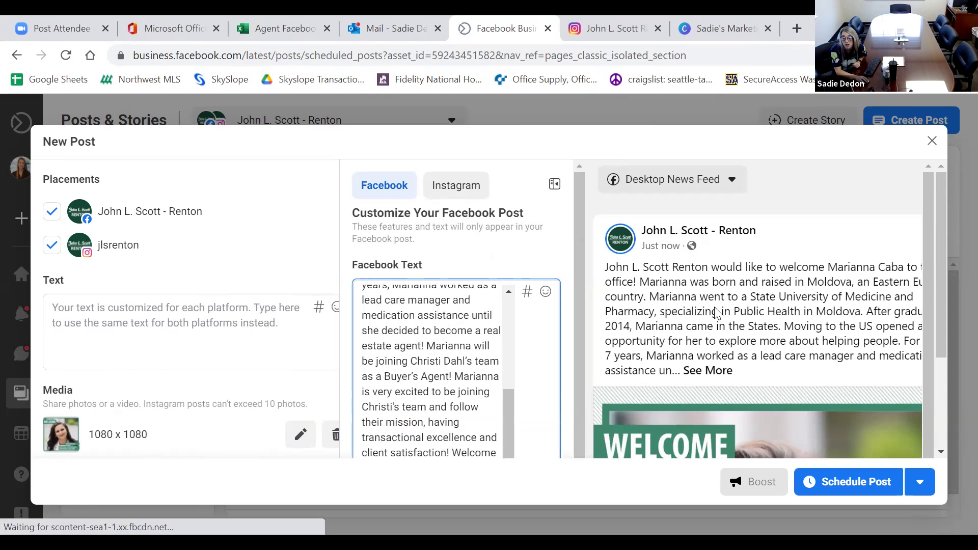
{"action": "scroll", "coordinate": [716, 311], "scroll_direction": "down", "scroll_amount": 2}
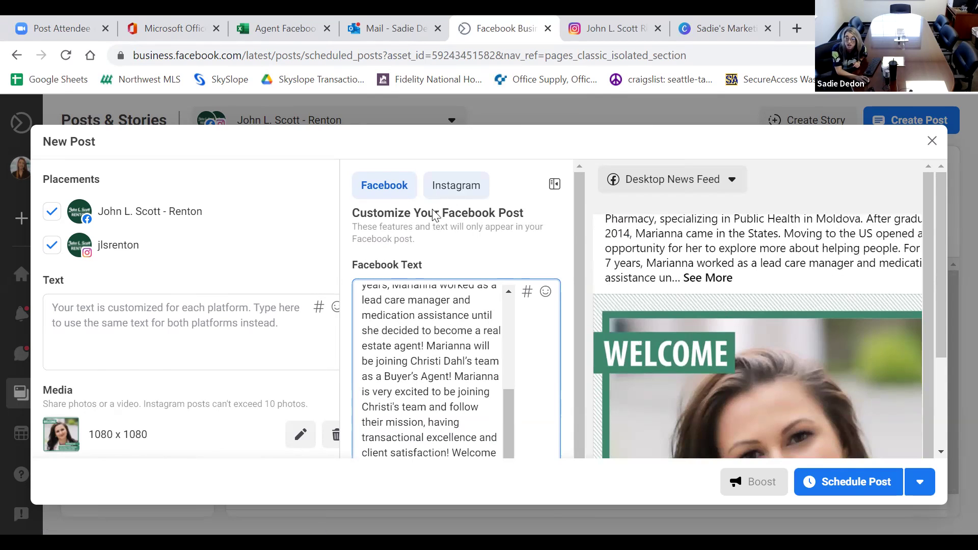
{"action": "scroll", "coordinate": [459, 392], "scroll_direction": "down", "scroll_amount": 2}
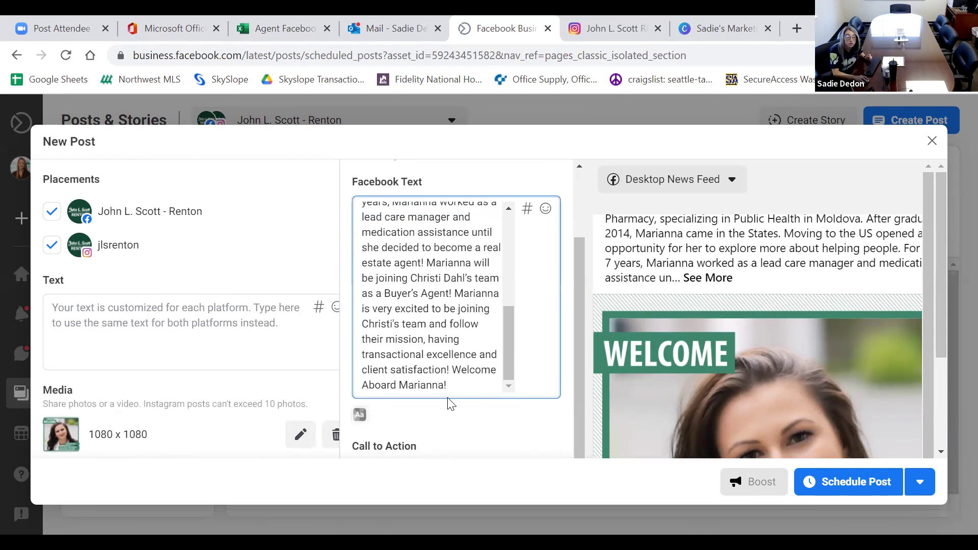
{"action": "left_click_drag", "start_coordinate": [444, 385], "coordinate": [401, 385]}
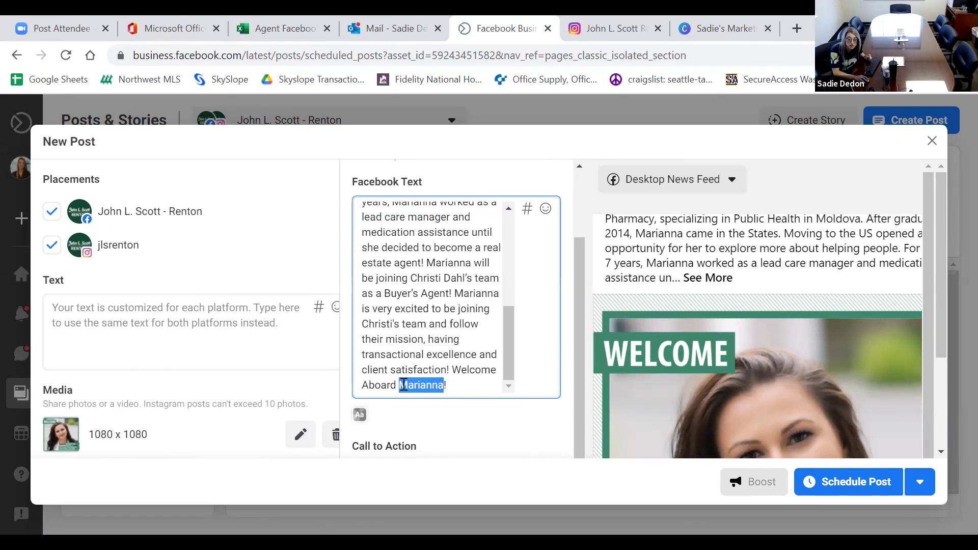
{"action": "type", "text": "@"}
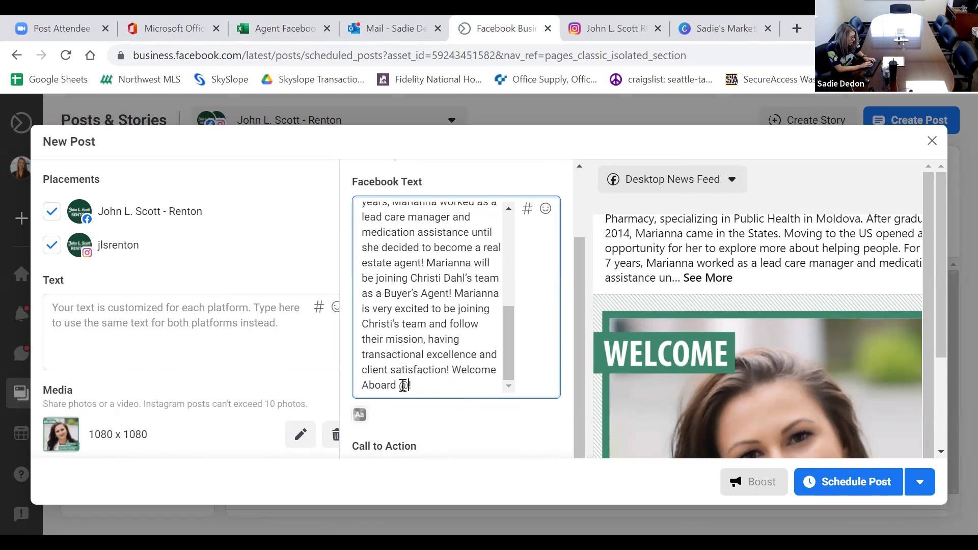
{"action": "type", "text": "marianna"}
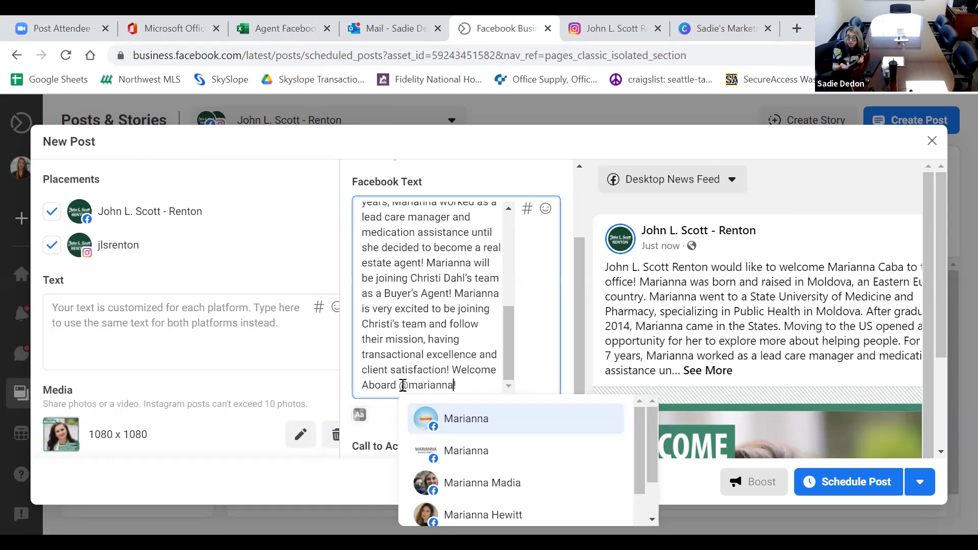
{"action": "scroll", "coordinate": [466, 459], "scroll_direction": "down", "scroll_amount": 3}
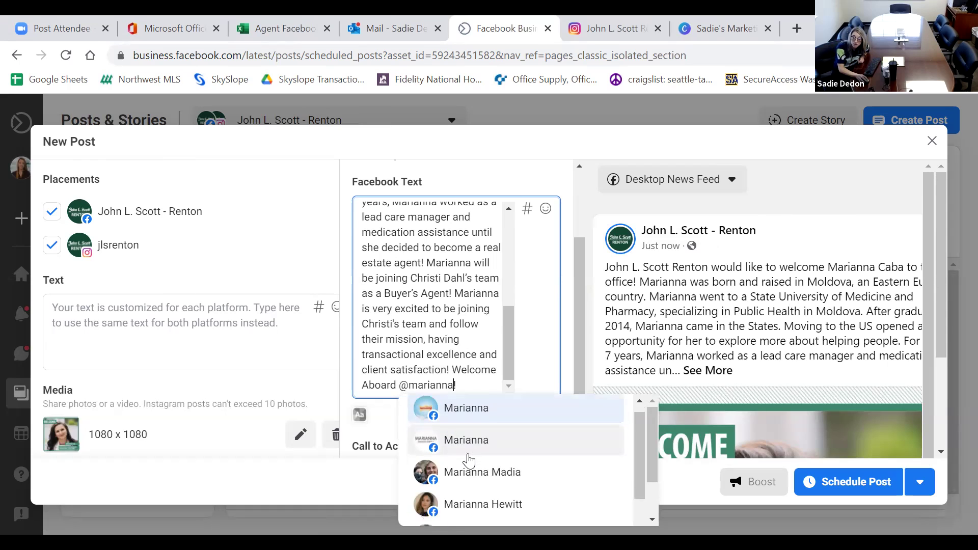
{"action": "scroll", "coordinate": [469, 459], "scroll_direction": "up", "scroll_amount": 3}
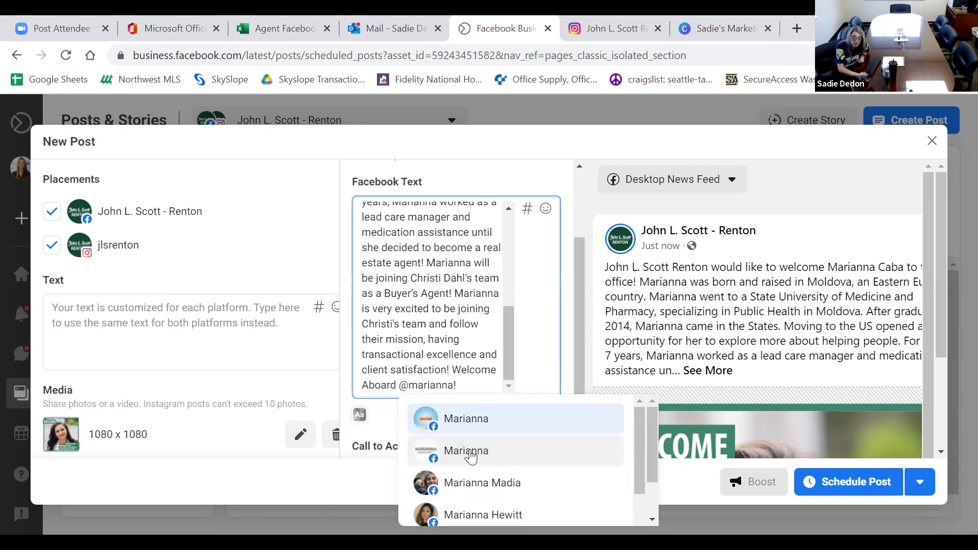
{"action": "key", "text": "BackSpace"}
{"action": "key", "text": "BackSpace"}
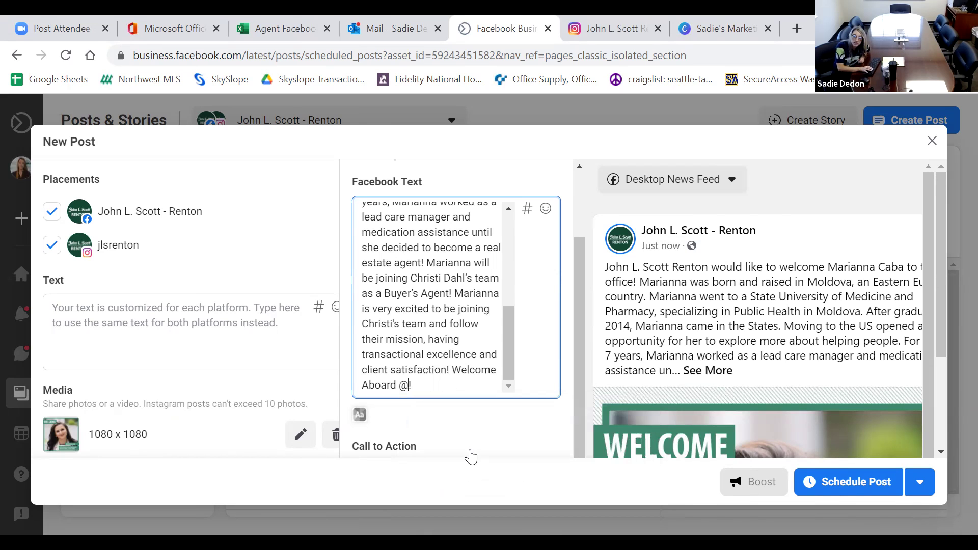
{"action": "scroll", "coordinate": [494, 243], "scroll_direction": "up", "scroll_amount": 5}
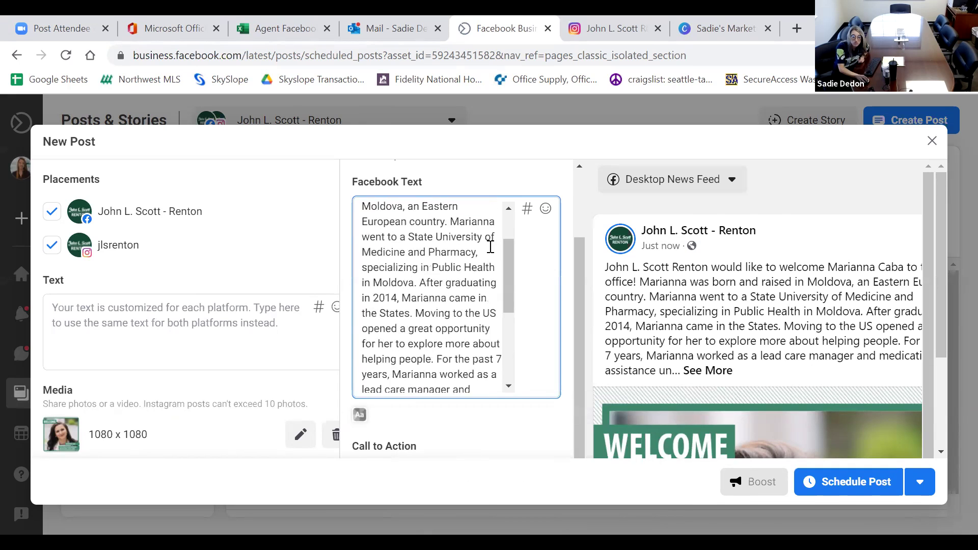
{"action": "scroll", "coordinate": [565, 239], "scroll_direction": "up", "scroll_amount": 2}
Replace the new agent's name in the Instagram closing line with a tag of their account.
{"action": "left_click", "coordinate": [464, 204]}
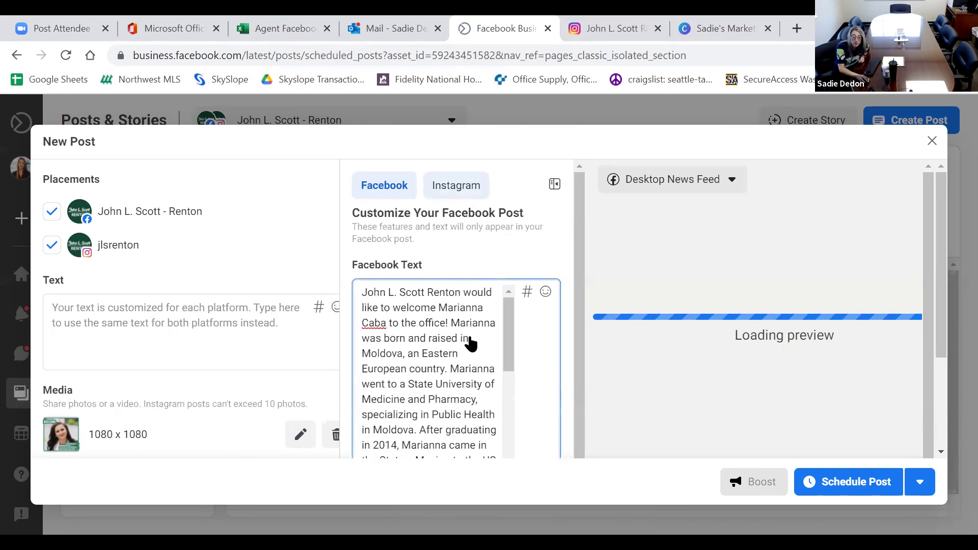
{"action": "scroll", "coordinate": [466, 342], "scroll_direction": "down", "scroll_amount": 5}
{"action": "scroll", "coordinate": [475, 423], "scroll_direction": "down", "scroll_amount": 2}
{"action": "double_click", "coordinate": [462, 363]}
{"action": "type", "text": "@mari"}
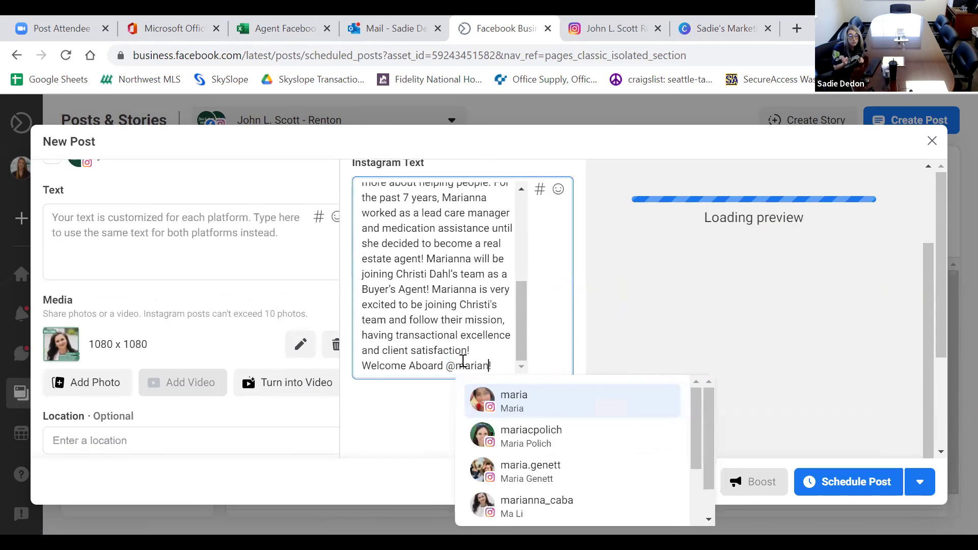
{"action": "type", "text": "an"}
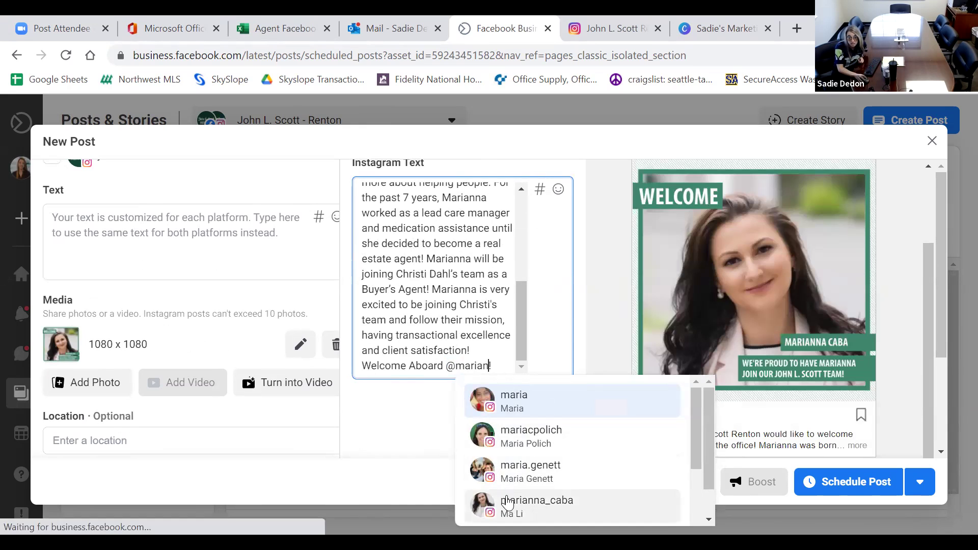
{"action": "left_click", "coordinate": [508, 500]}
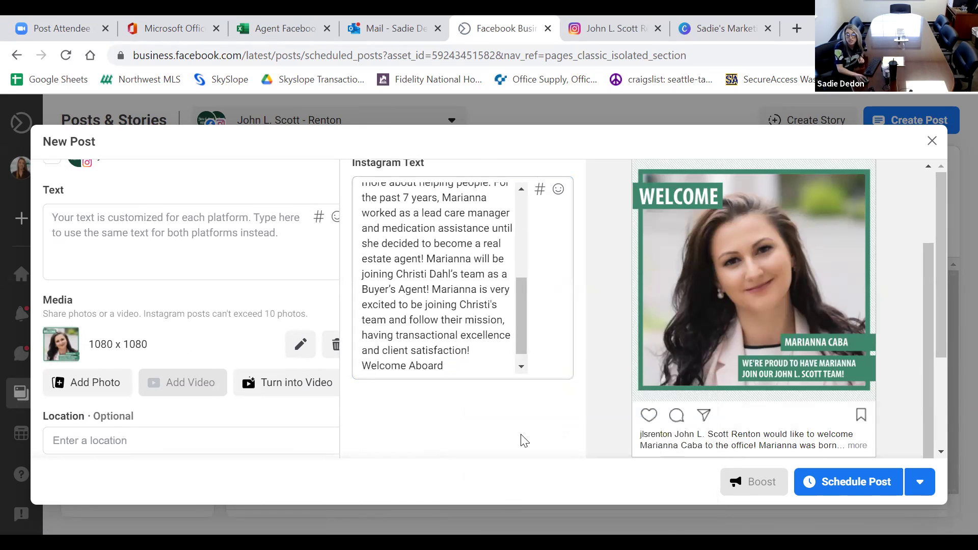
{"action": "type", "text": "!"}
{"action": "key", "text": "BackSpace"}
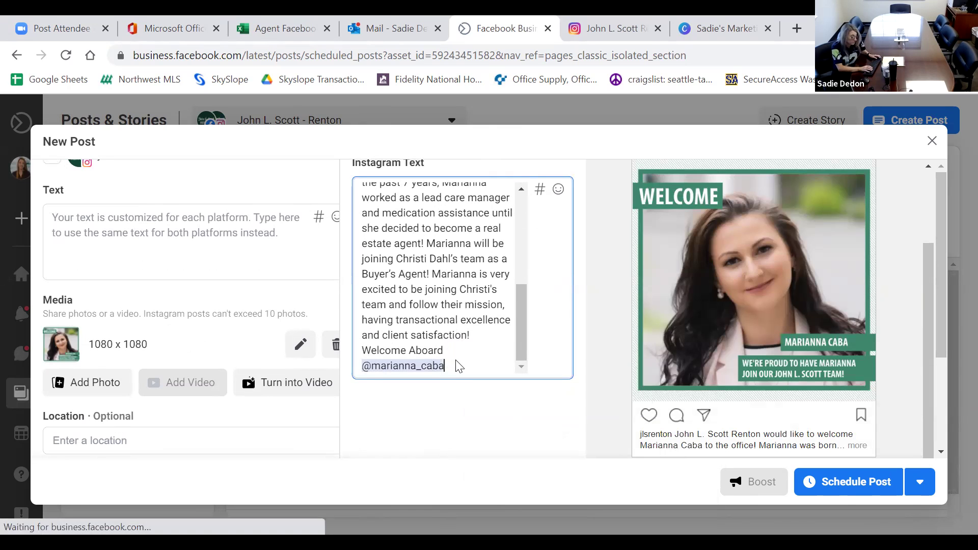
{"action": "scroll", "coordinate": [459, 360], "scroll_direction": "up", "scroll_amount": 1}
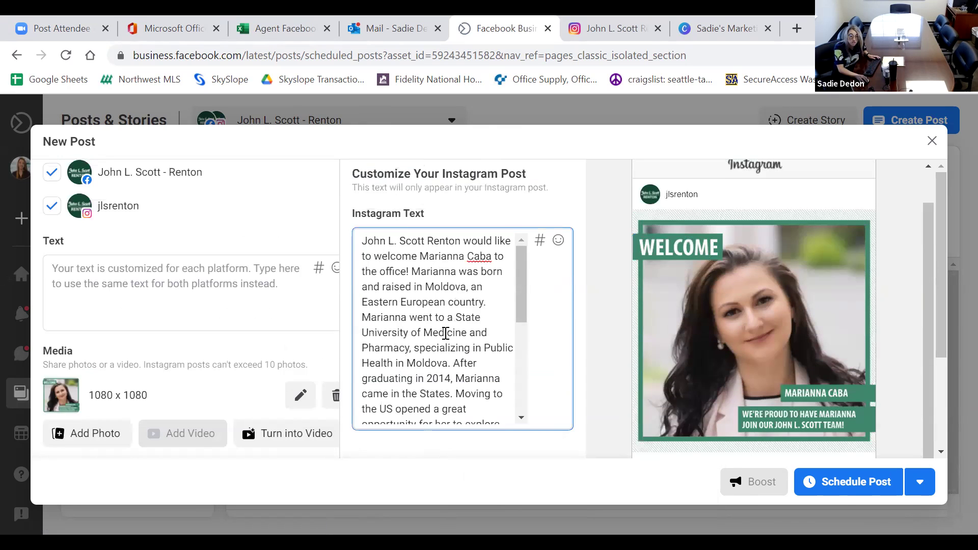
{"action": "scroll", "coordinate": [490, 332], "scroll_direction": "down", "scroll_amount": 3}
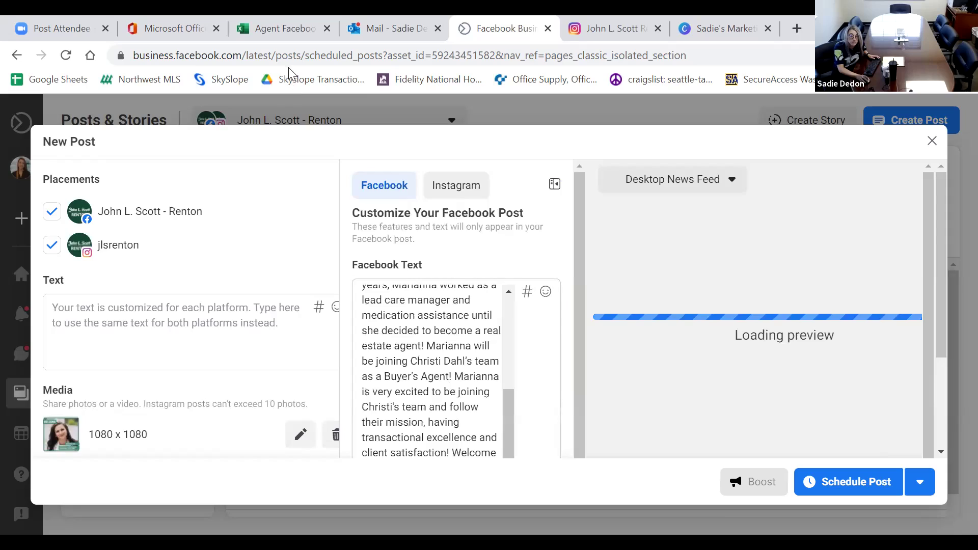
Look up the new agent's page tag name in the Agent Facebook Business Tag Names sheet, then return to the post.
{"action": "left_click", "coordinate": [282, 28]}
{"action": "scroll", "coordinate": [762, 376], "scroll_direction": "down", "scroll_amount": 8}
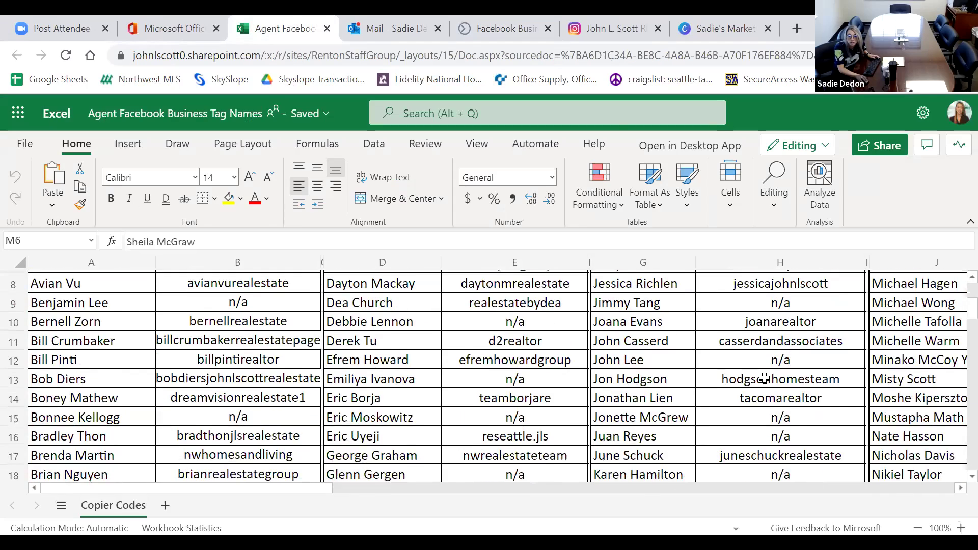
{"action": "scroll", "coordinate": [765, 380], "scroll_direction": "up", "scroll_amount": 8}
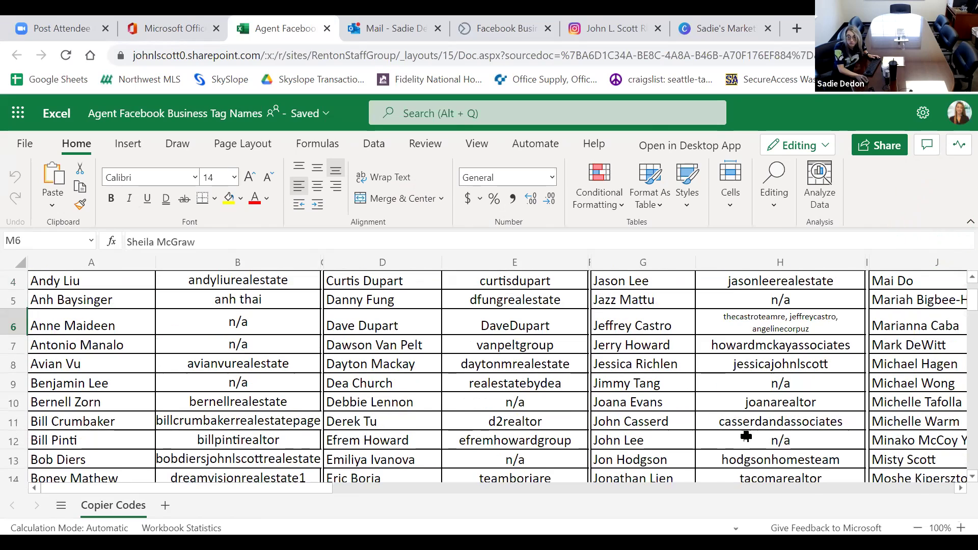
{"action": "left_click", "coordinate": [630, 490]}
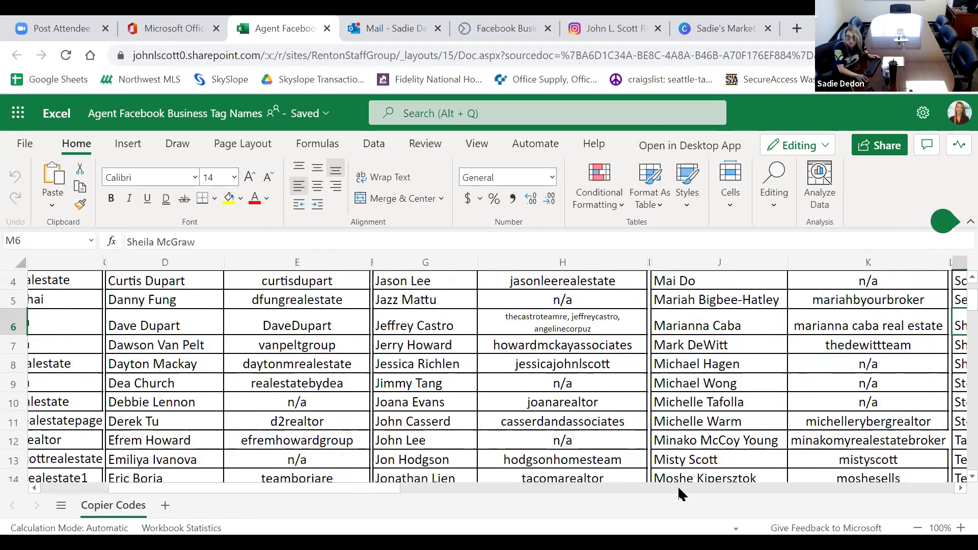
{"action": "left_click", "coordinate": [662, 488]}
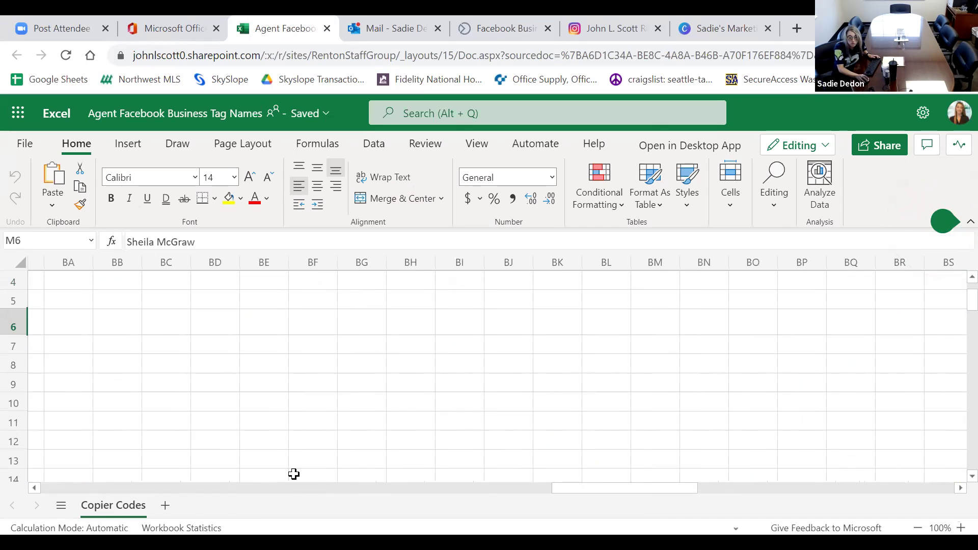
{"action": "left_click", "coordinate": [144, 488]}
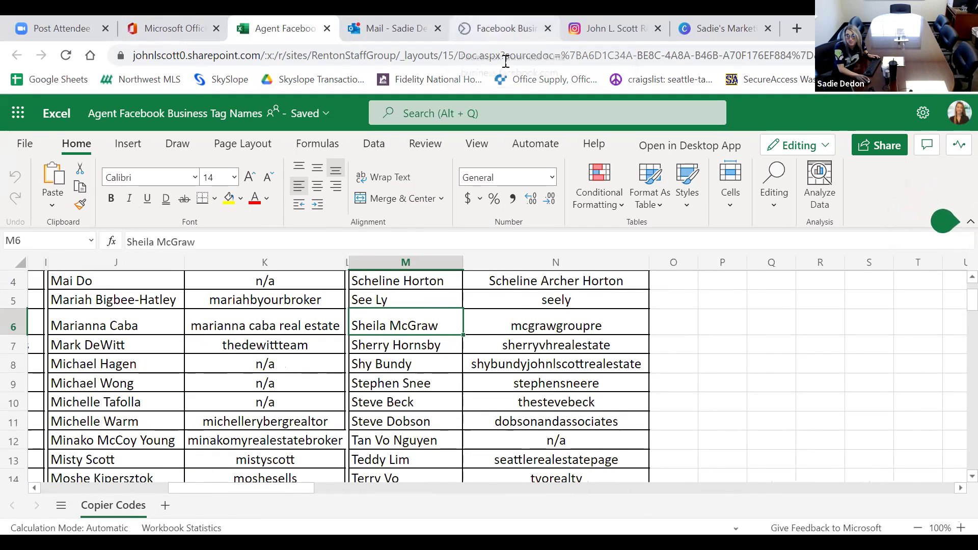
{"action": "left_click", "coordinate": [495, 23]}
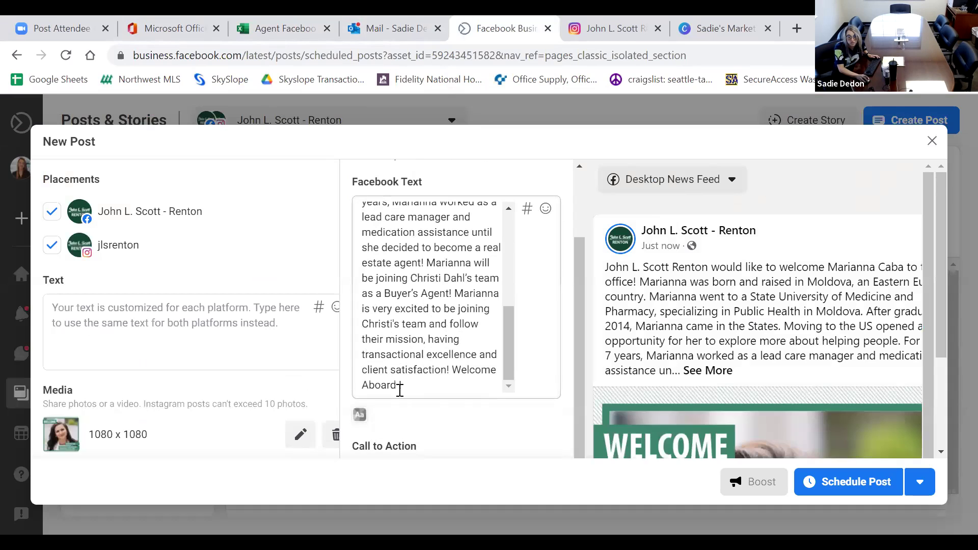
Tag the new agent's real estate business page after 'Welcome Aboard' in the Facebook text, followed by '!'.
{"action": "left_click", "coordinate": [398, 389]}
{"action": "type", "text": "@MARIANN"}
{"action": "key", "text": "BackSpace"}
{"action": "key", "text": "BackSpace"}
{"action": "key", "text": "BackSpace"}
{"action": "key", "text": "BackSpace"}
{"action": "key", "text": "BackSpace"}
{"action": "key", "text": "BackSpace"}
{"action": "key", "text": "BackSpace"}
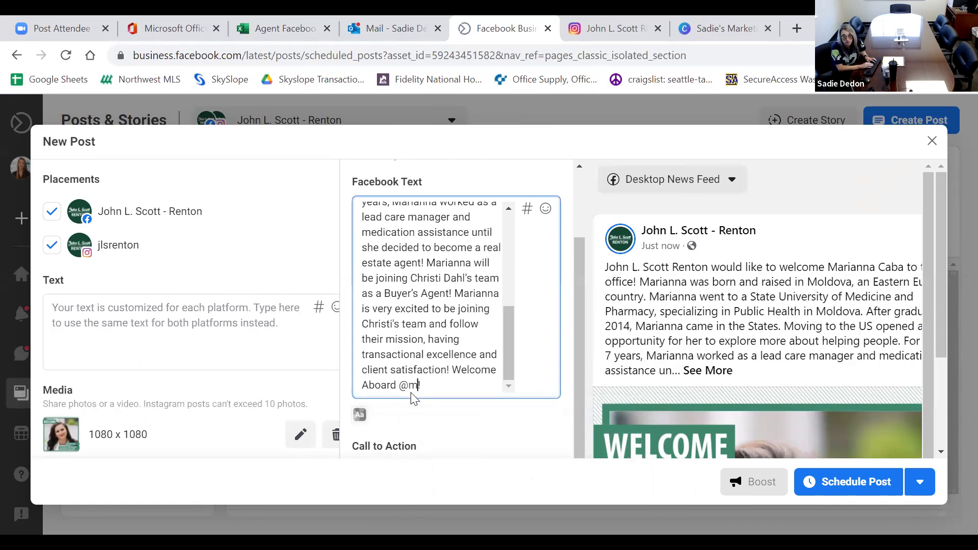
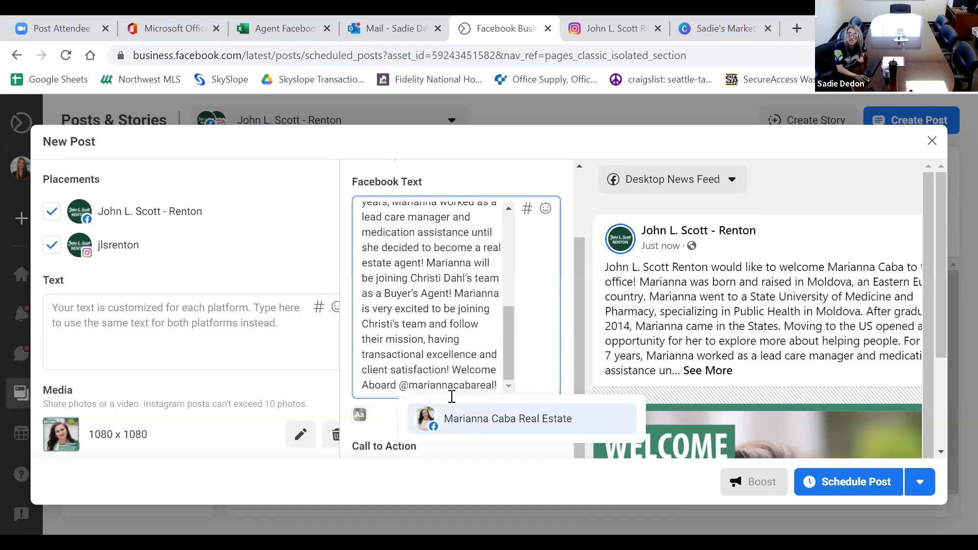
{"action": "left_click", "coordinate": [448, 418]}
{"action": "left_click", "coordinate": [397, 386]}
{"action": "type", "text": "!"}
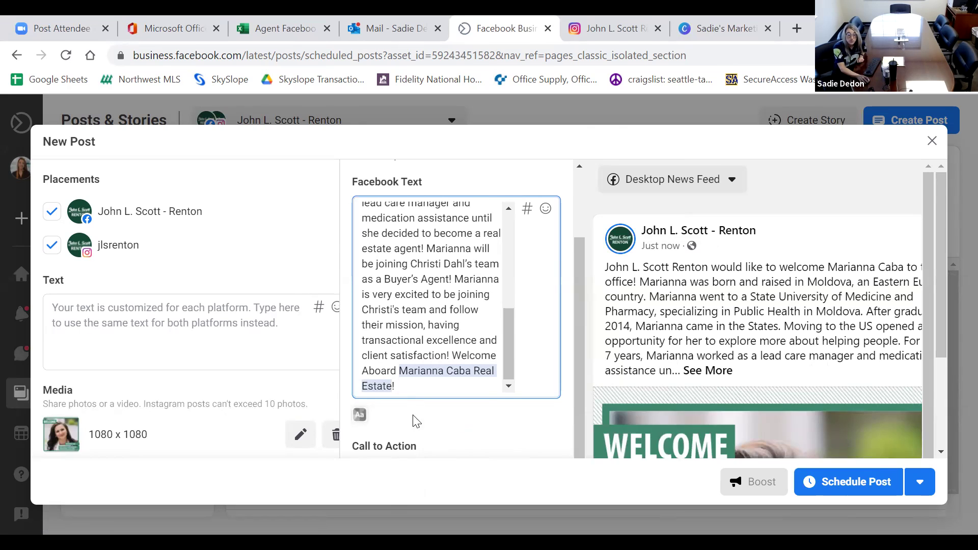
{"action": "scroll", "coordinate": [466, 432], "scroll_direction": "down", "scroll_amount": 3}
{"action": "scroll", "coordinate": [468, 438], "scroll_direction": "down", "scroll_amount": 2}
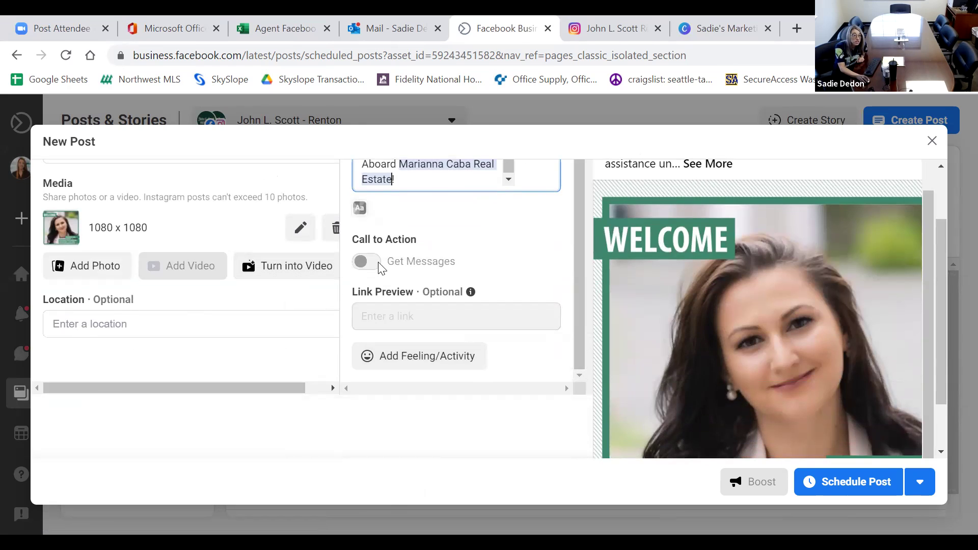
{"action": "scroll", "coordinate": [367, 262], "scroll_direction": "up", "scroll_amount": 2}
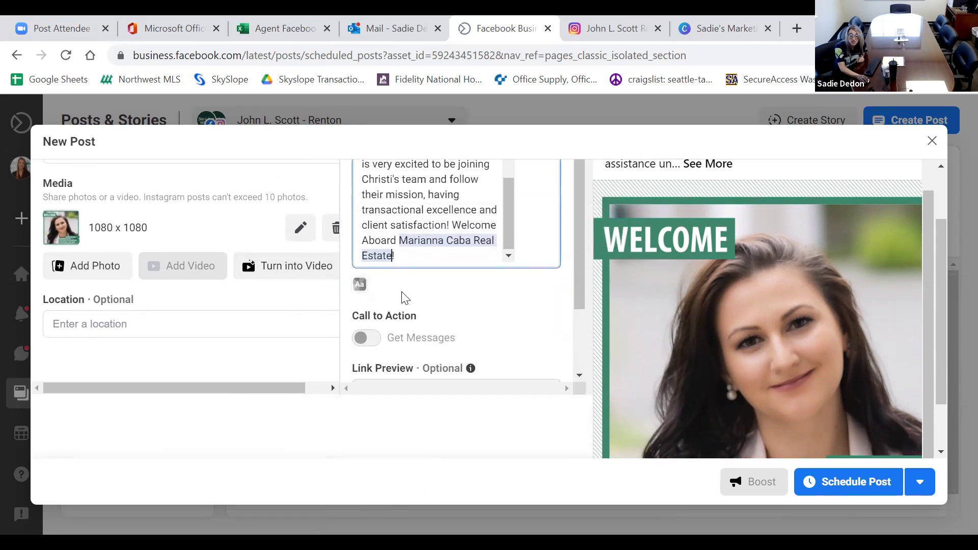
{"action": "scroll", "coordinate": [402, 295], "scroll_direction": "down", "scroll_amount": 2}
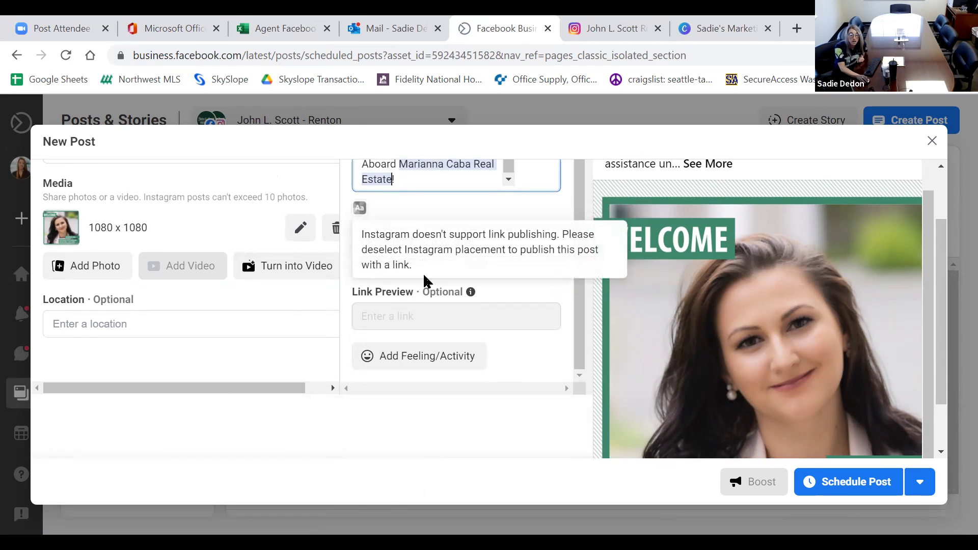
{"action": "scroll", "coordinate": [433, 283], "scroll_direction": "up", "scroll_amount": 2}
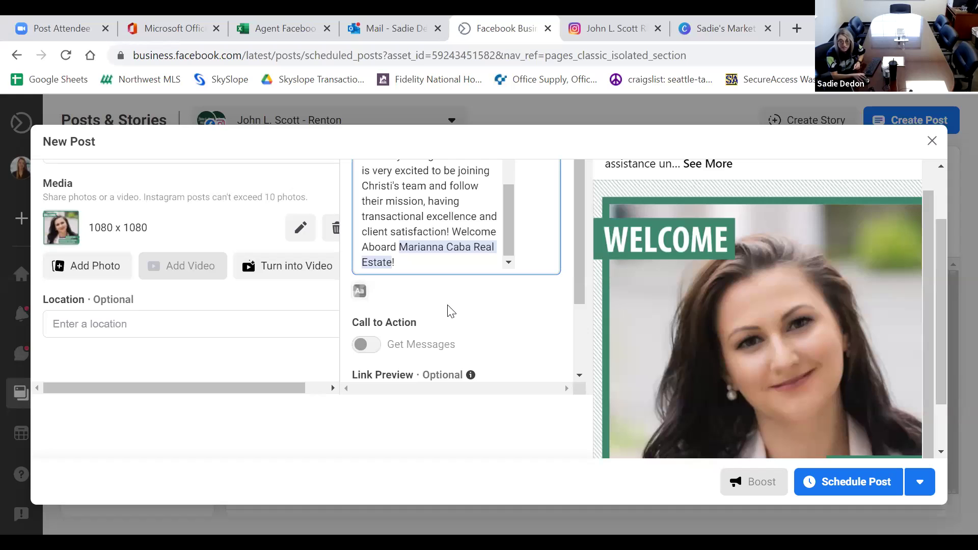
{"action": "scroll", "coordinate": [448, 296], "scroll_direction": "up", "scroll_amount": 3}
{"action": "scroll", "coordinate": [449, 255], "scroll_direction": "up", "scroll_amount": 5}
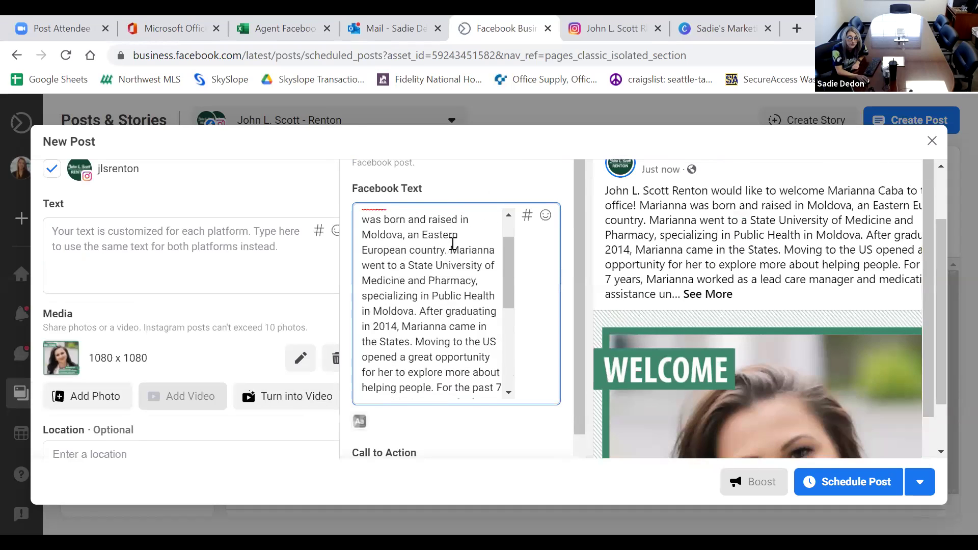
Review the Instagram caption and preview, then schedule the welcome post for September 17, 2021, 12:00 PM.
{"action": "left_click", "coordinate": [473, 202]}
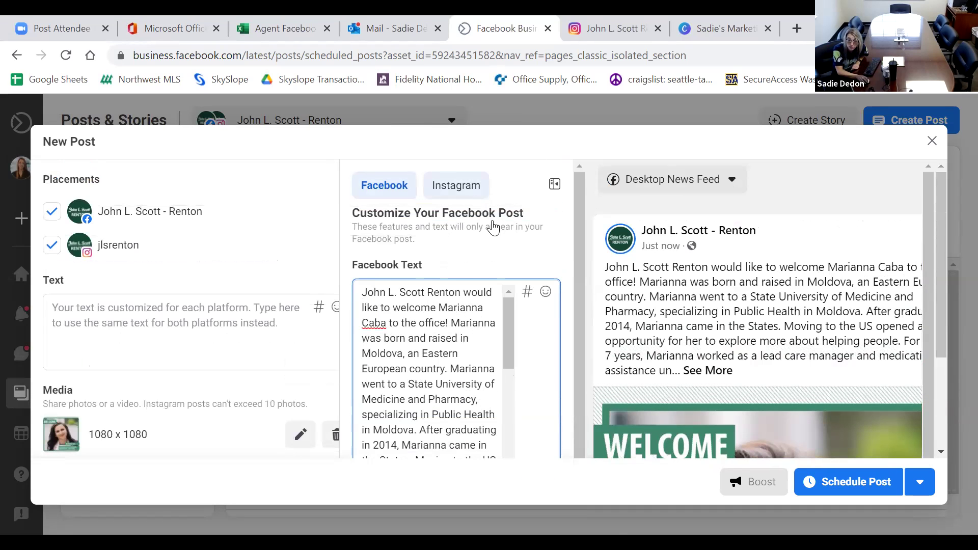
{"action": "scroll", "coordinate": [589, 259], "scroll_direction": "down", "scroll_amount": 4}
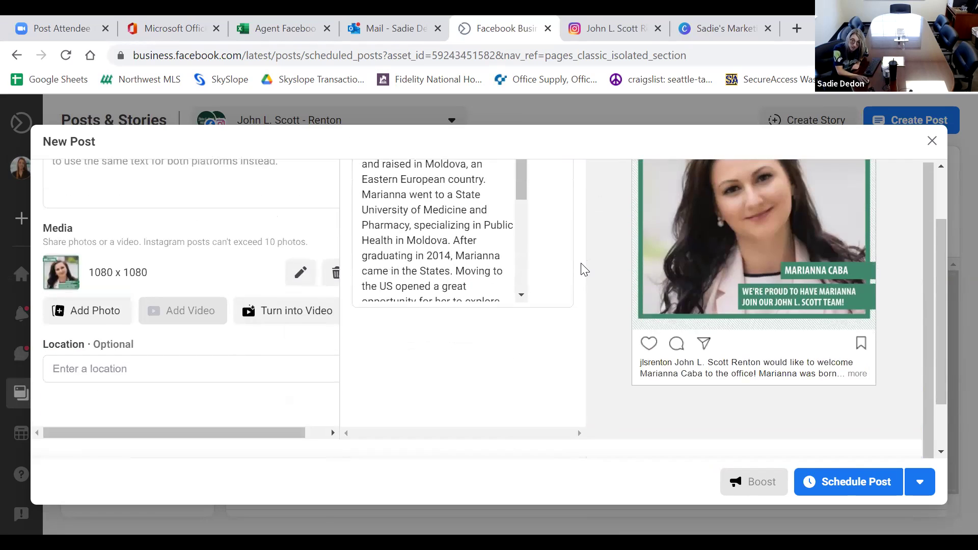
{"action": "scroll", "coordinate": [584, 269], "scroll_direction": "up", "scroll_amount": 2}
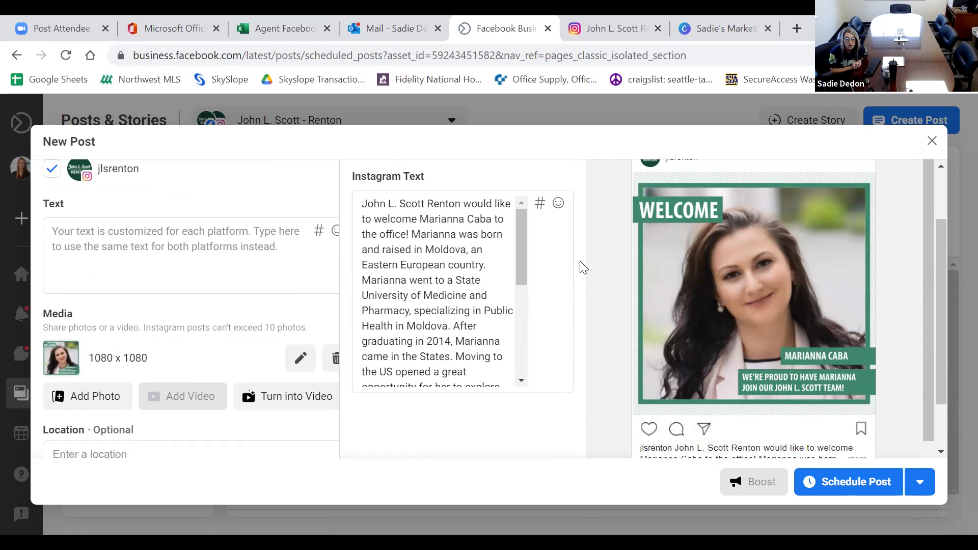
{"action": "scroll", "coordinate": [584, 267], "scroll_direction": "up", "scroll_amount": 2}
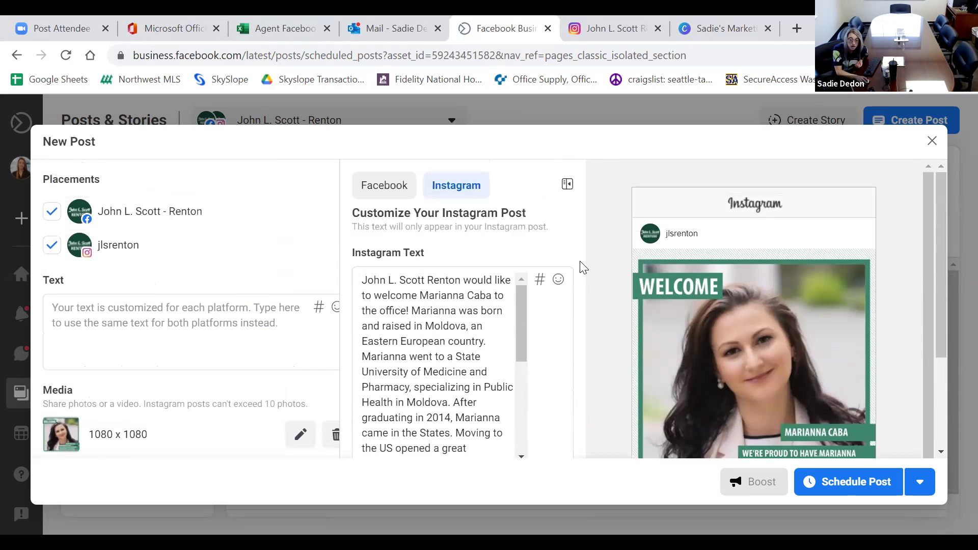
{"action": "scroll", "coordinate": [609, 301], "scroll_direction": "down", "scroll_amount": 2}
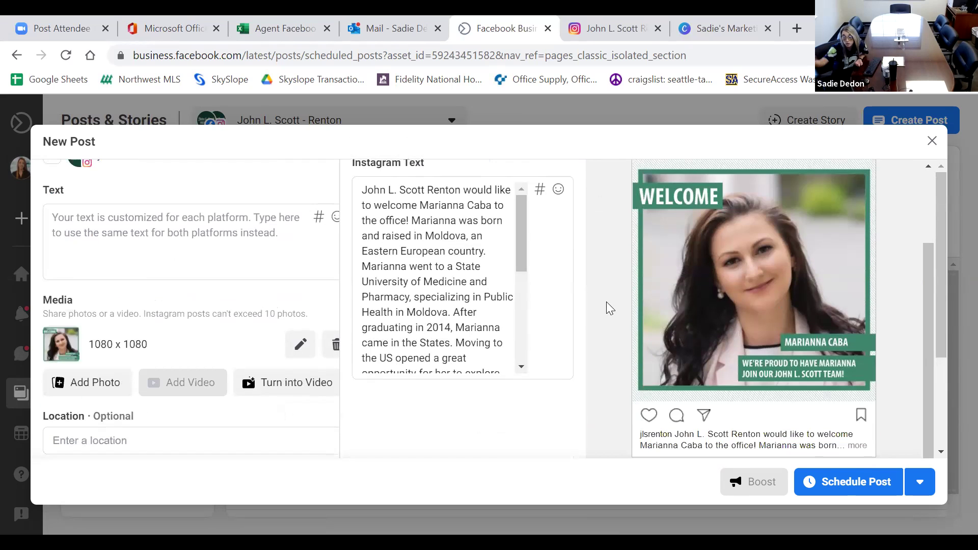
{"action": "scroll", "coordinate": [609, 303], "scroll_direction": "down", "scroll_amount": 1}
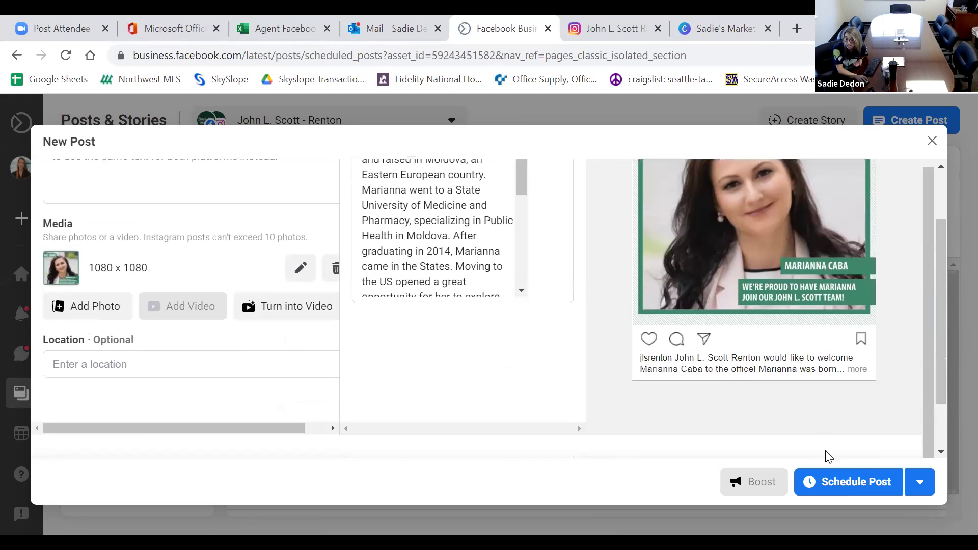
{"action": "left_click", "coordinate": [836, 482]}
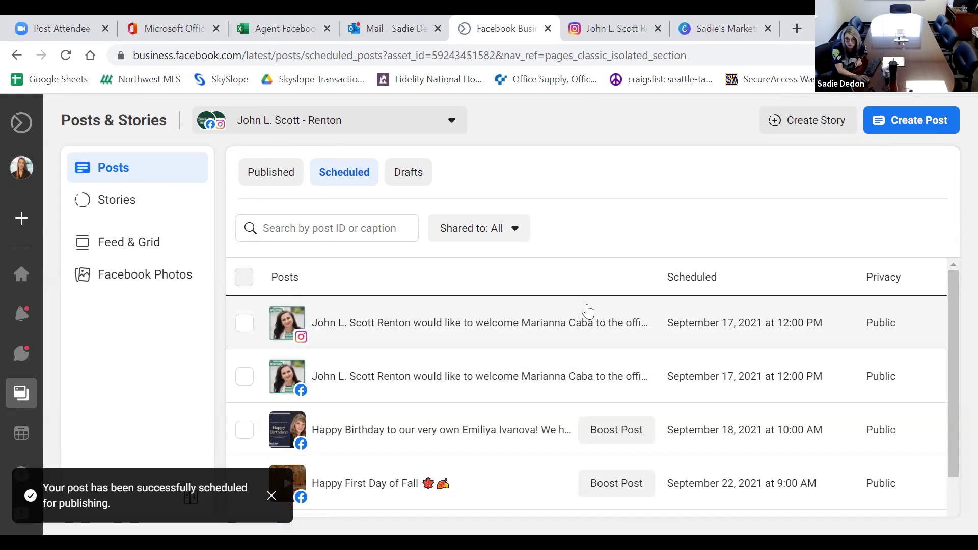
{"action": "left_click", "coordinate": [586, 310]}
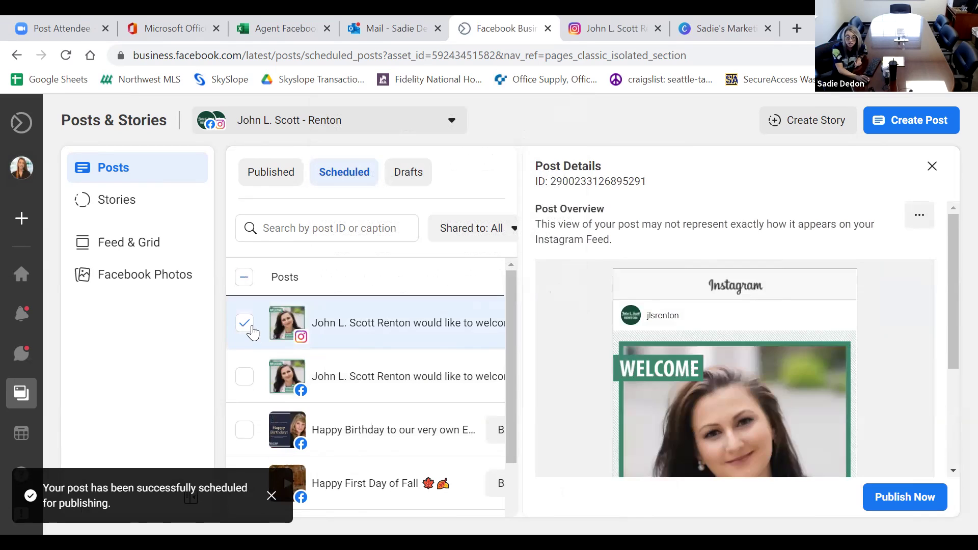
{"action": "left_click", "coordinate": [247, 328]}
{"action": "left_click", "coordinate": [252, 327]}
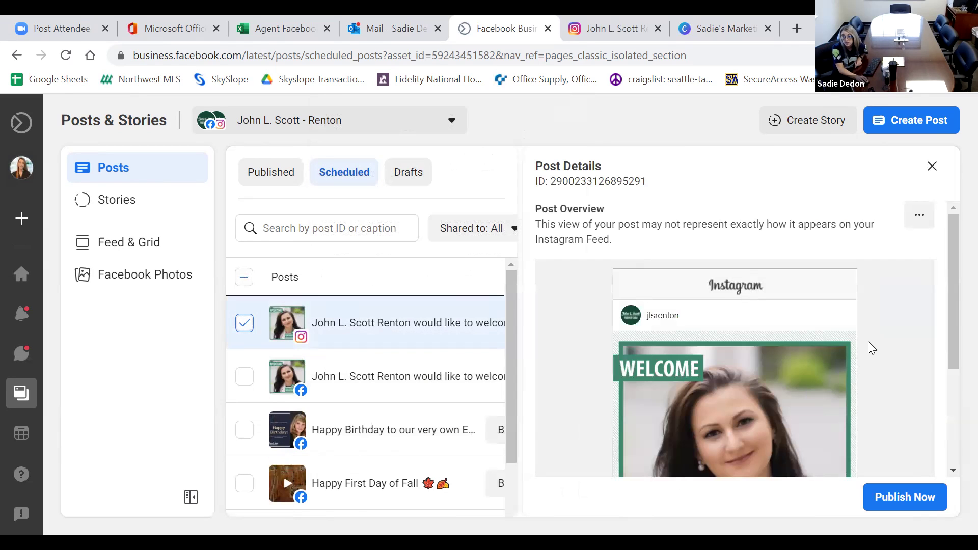
{"action": "scroll", "coordinate": [869, 349], "scroll_direction": "down", "scroll_amount": 3}
{"action": "scroll", "coordinate": [870, 351], "scroll_direction": "up", "scroll_amount": 3}
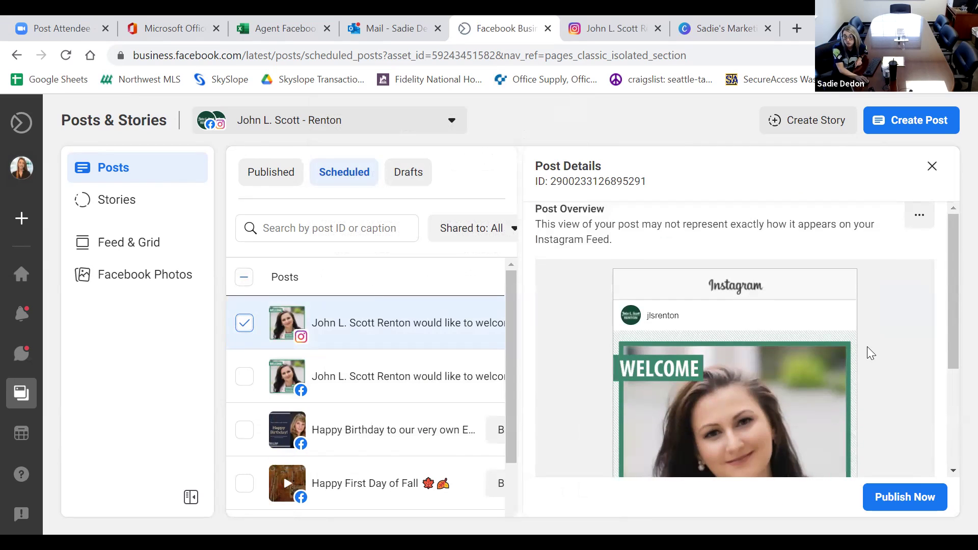
{"action": "left_click", "coordinate": [919, 220]}
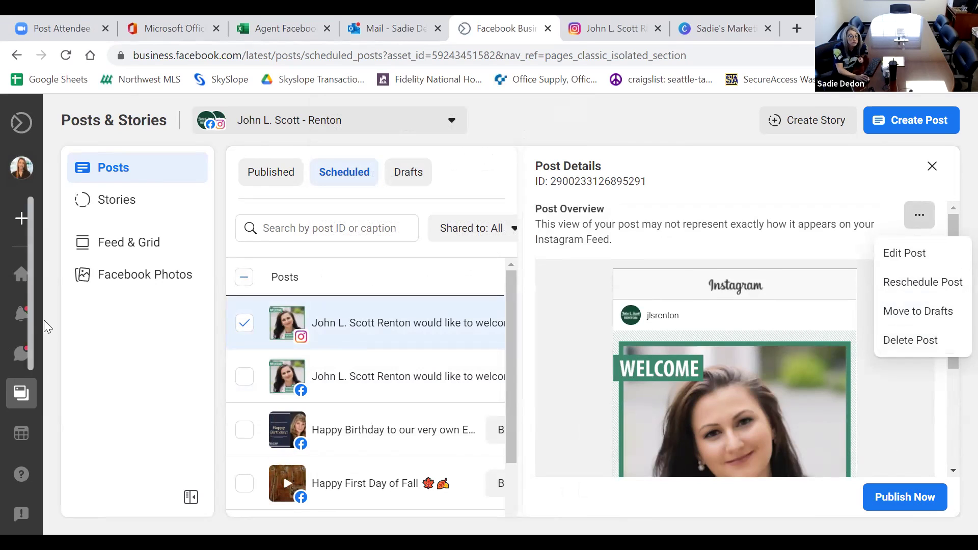
{"action": "left_click", "coordinate": [246, 379]}
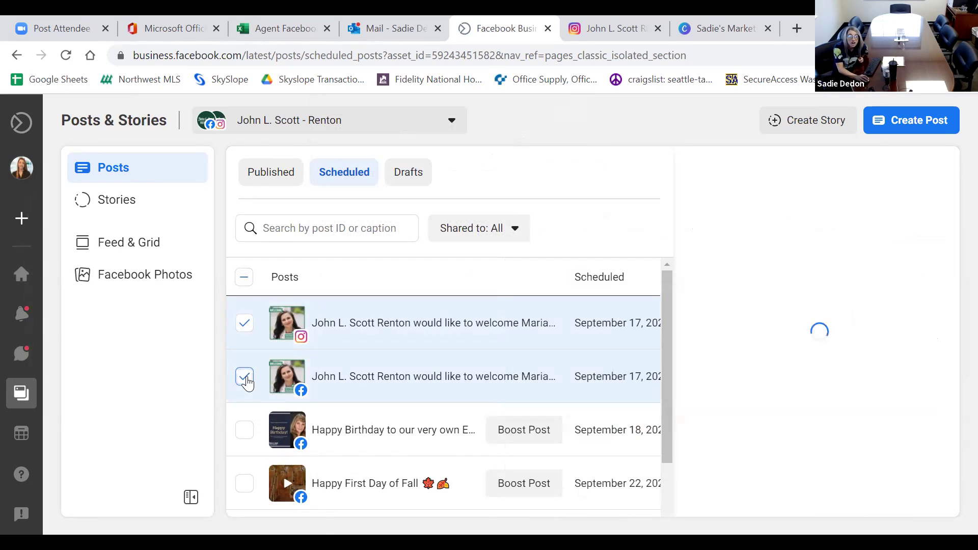
{"action": "left_click", "coordinate": [245, 323]}
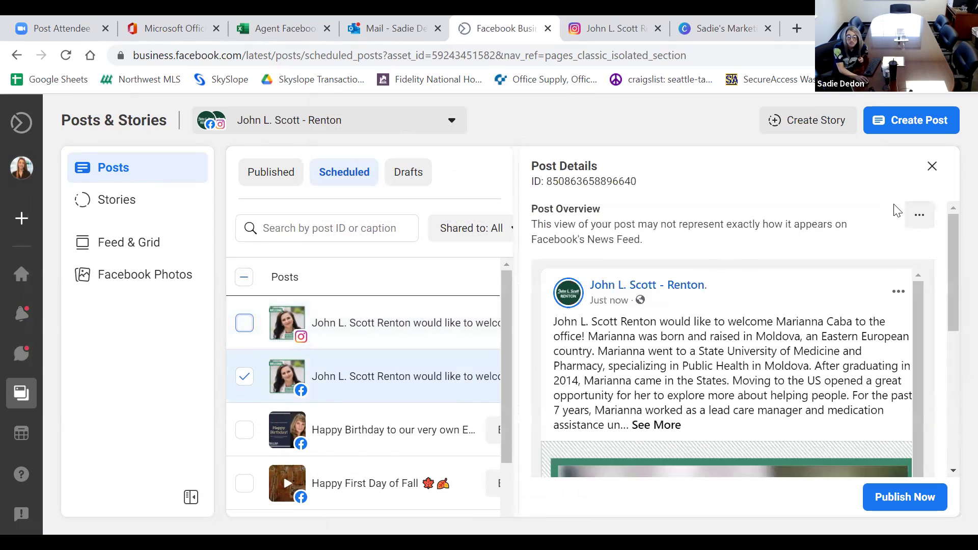
{"action": "left_click", "coordinate": [925, 213]}
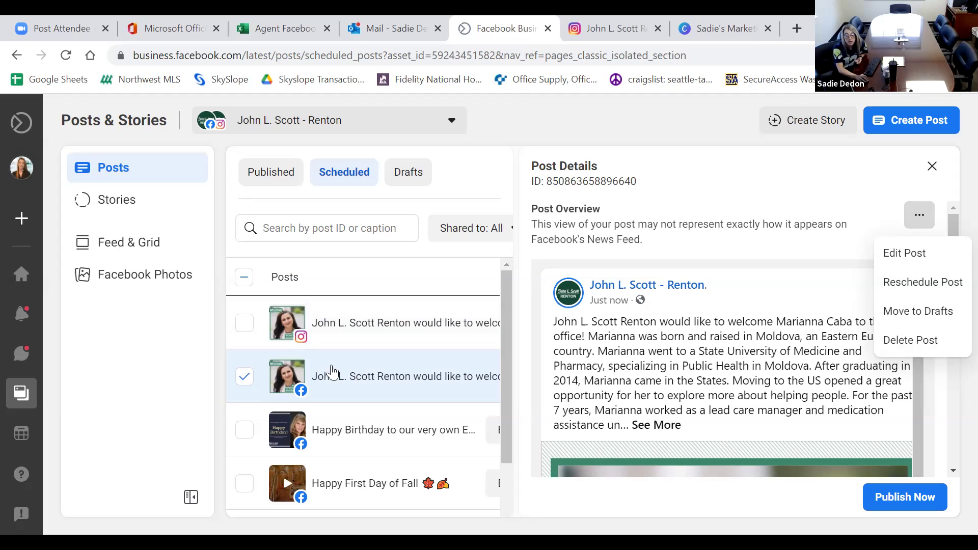
{"action": "left_click", "coordinate": [253, 386]}
{"action": "scroll", "coordinate": [456, 367], "scroll_direction": "down", "scroll_amount": 2}
{"action": "scroll", "coordinate": [467, 371], "scroll_direction": "up", "scroll_amount": 2}
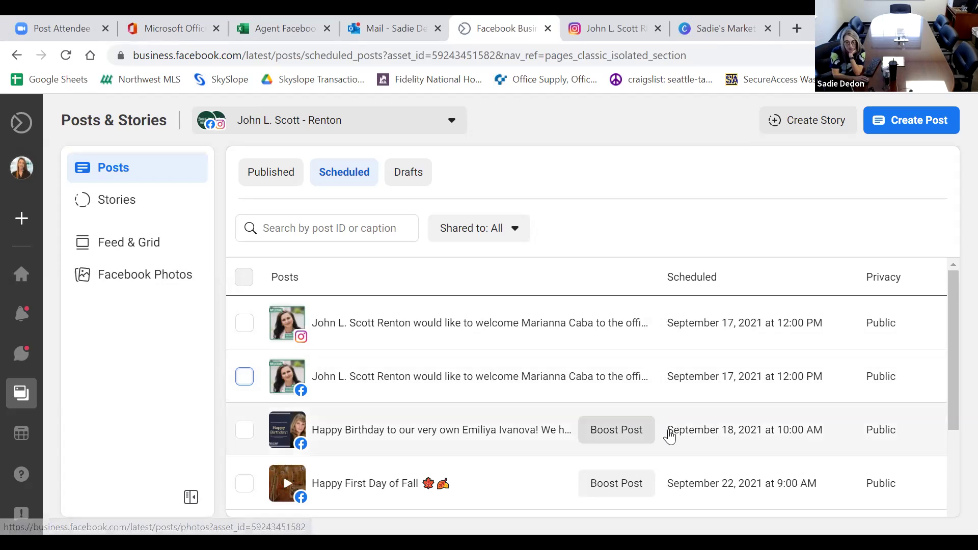
{"action": "scroll", "coordinate": [670, 434], "scroll_direction": "down", "scroll_amount": 1}
{"action": "scroll", "coordinate": [674, 442], "scroll_direction": "down", "scroll_amount": 1}
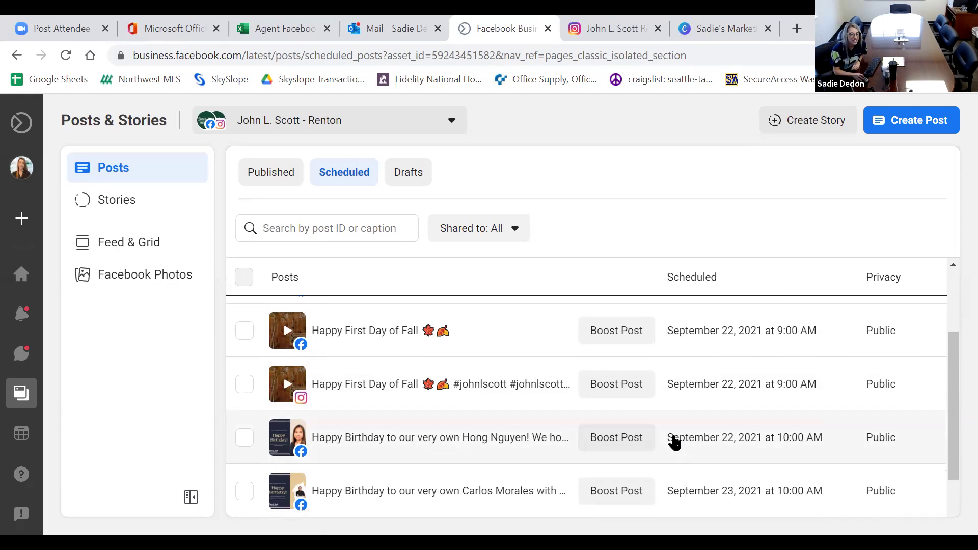
{"action": "mouse_move", "coordinate": [22, 439]}
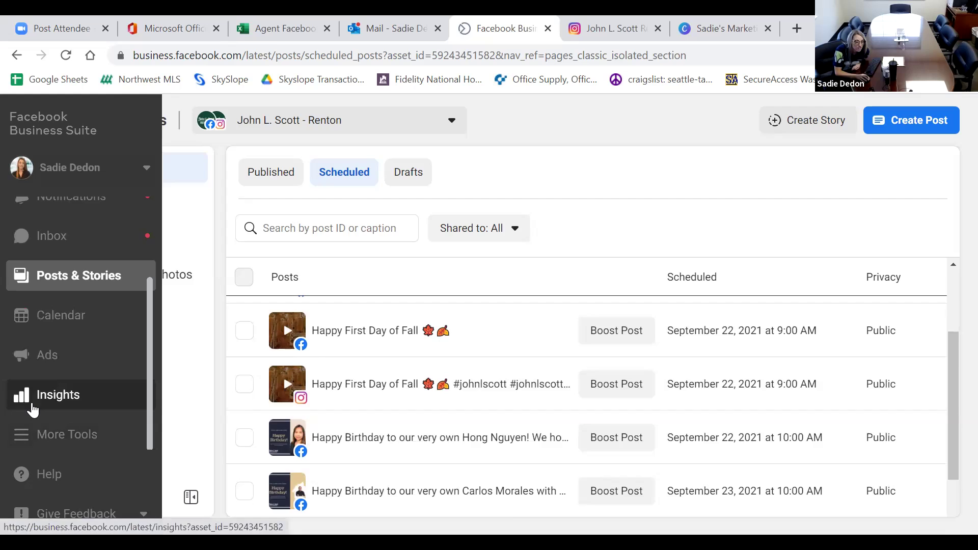
Open Insights and review the Current Audience demographics.
{"action": "left_click", "coordinate": [32, 400]}
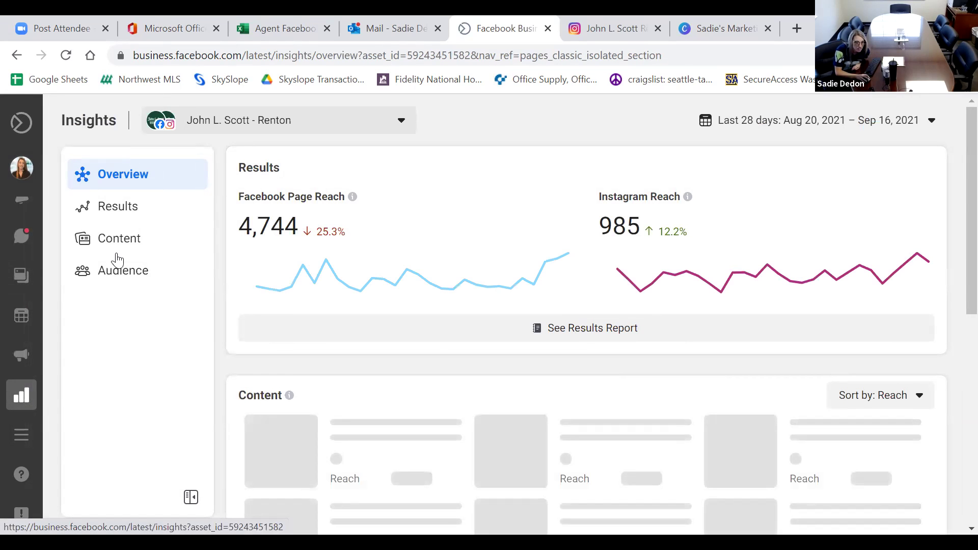
{"action": "left_click", "coordinate": [131, 289]}
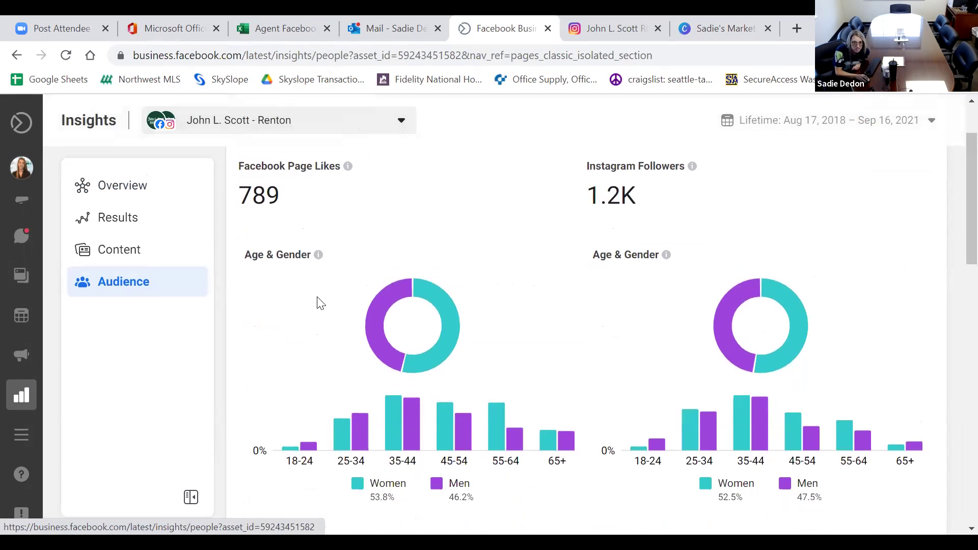
{"action": "scroll", "coordinate": [317, 301], "scroll_direction": "down", "scroll_amount": 6}
{"action": "scroll", "coordinate": [319, 298], "scroll_direction": "down", "scroll_amount": 9}
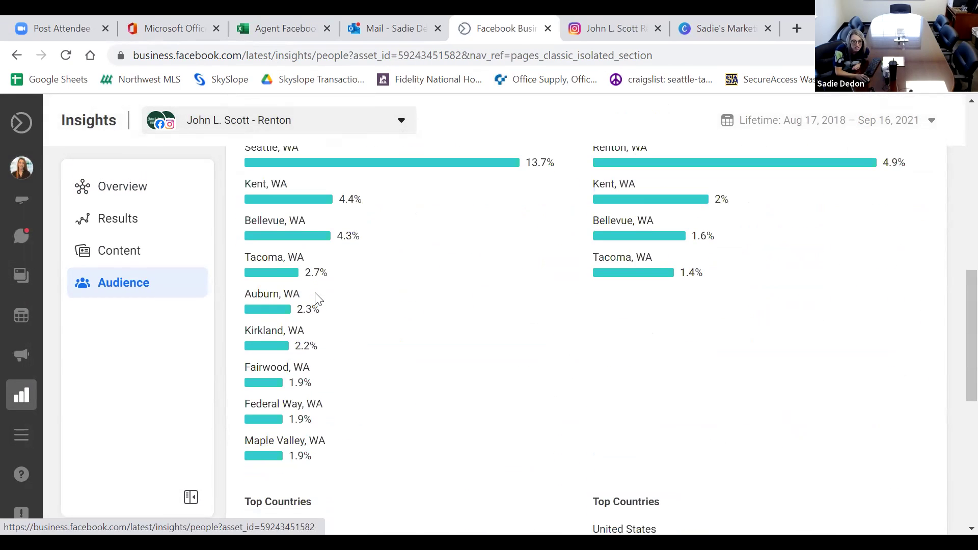
{"action": "scroll", "coordinate": [315, 291], "scroll_direction": "down", "scroll_amount": 3}
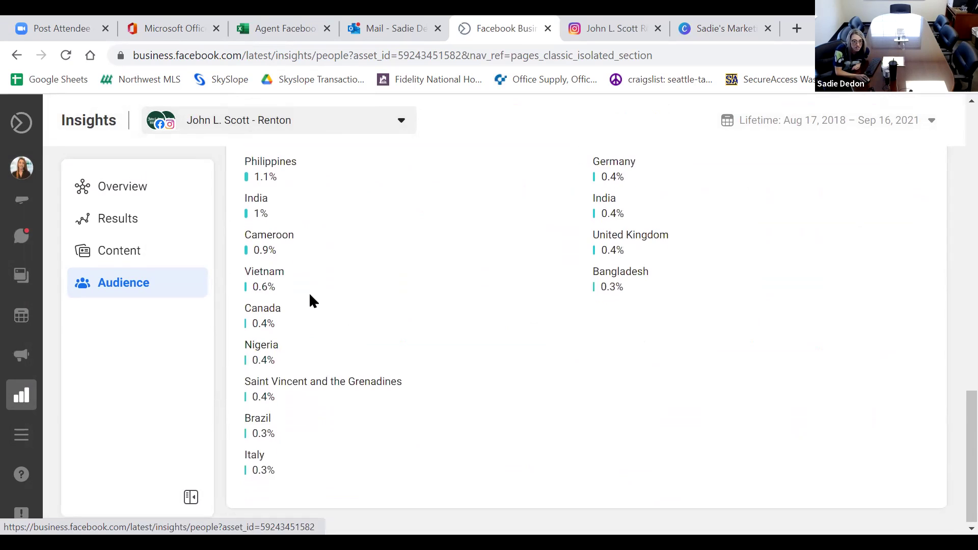
{"action": "scroll", "coordinate": [310, 292], "scroll_direction": "up", "scroll_amount": 6}
{"action": "scroll", "coordinate": [310, 291], "scroll_direction": "up", "scroll_amount": 7}
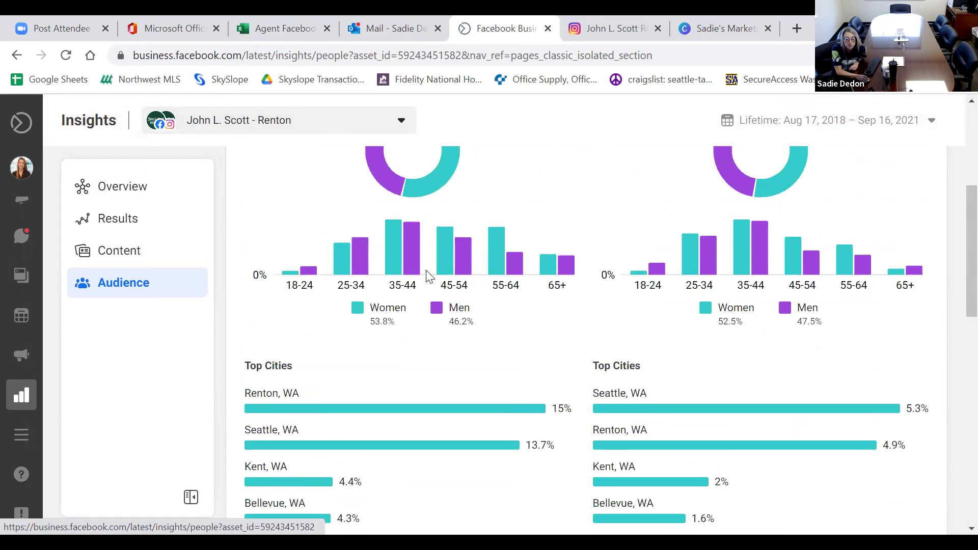
{"action": "scroll", "coordinate": [432, 275], "scroll_direction": "up", "scroll_amount": 4}
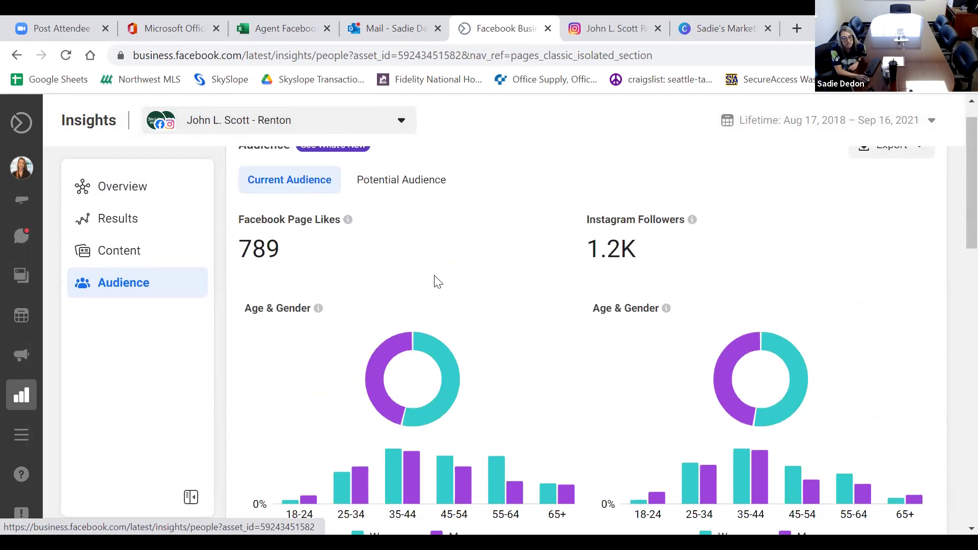
{"action": "scroll", "coordinate": [436, 281], "scroll_direction": "up", "scroll_amount": 1}
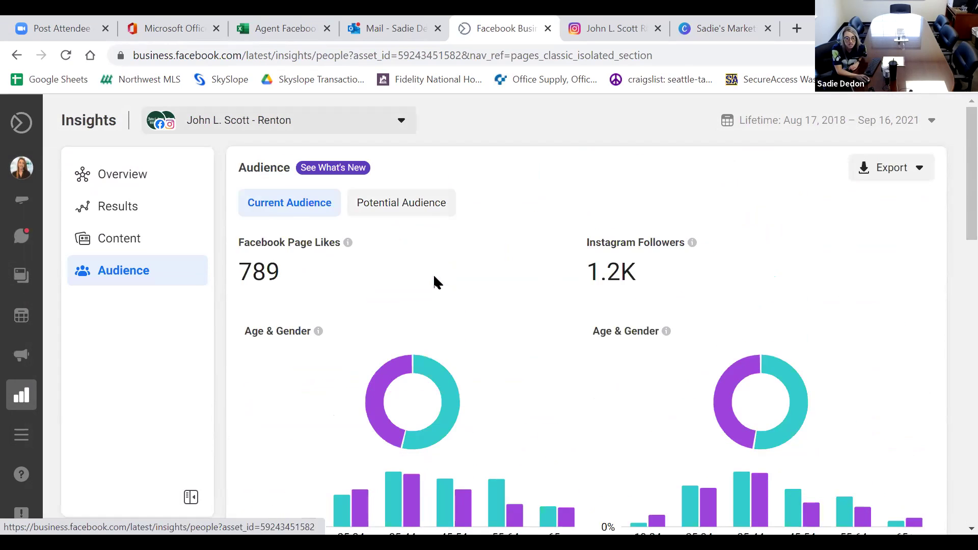
Review the Potential Audience figures, then view content performance ranked by reach.
{"action": "left_click", "coordinate": [439, 213]}
{"action": "scroll", "coordinate": [467, 238], "scroll_direction": "down", "scroll_amount": 3}
{"action": "scroll", "coordinate": [470, 241], "scroll_direction": "down", "scroll_amount": 9}
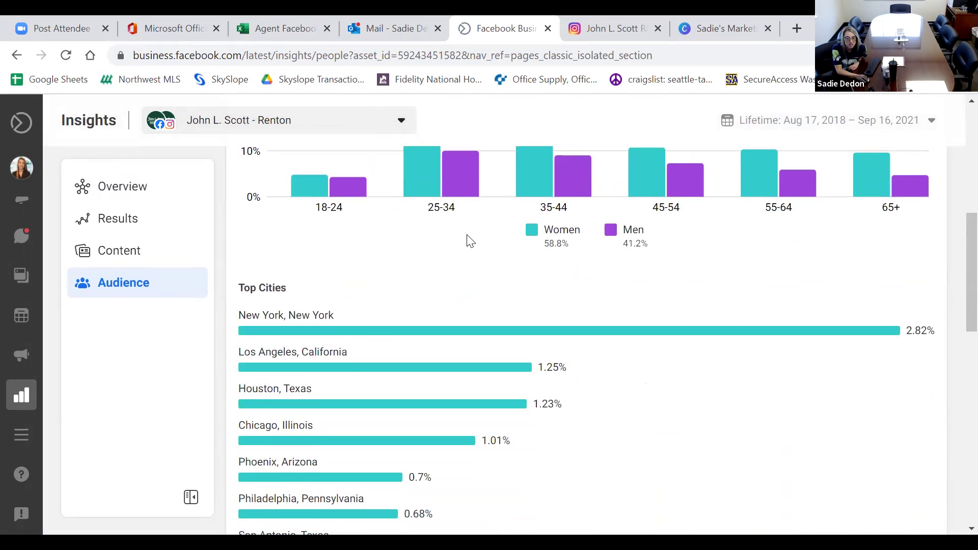
{"action": "scroll", "coordinate": [470, 241], "scroll_direction": "down", "scroll_amount": 4}
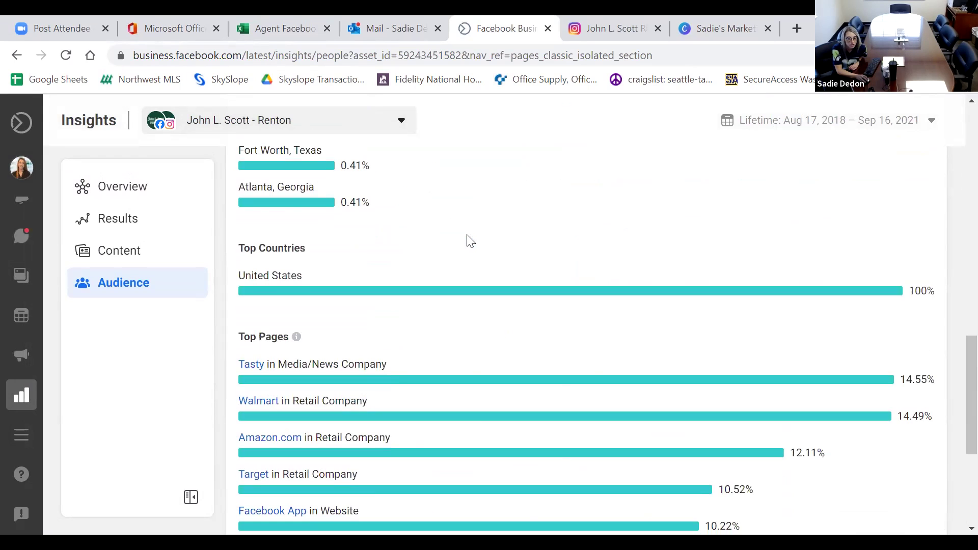
{"action": "scroll", "coordinate": [470, 241], "scroll_direction": "up", "scroll_amount": 15}
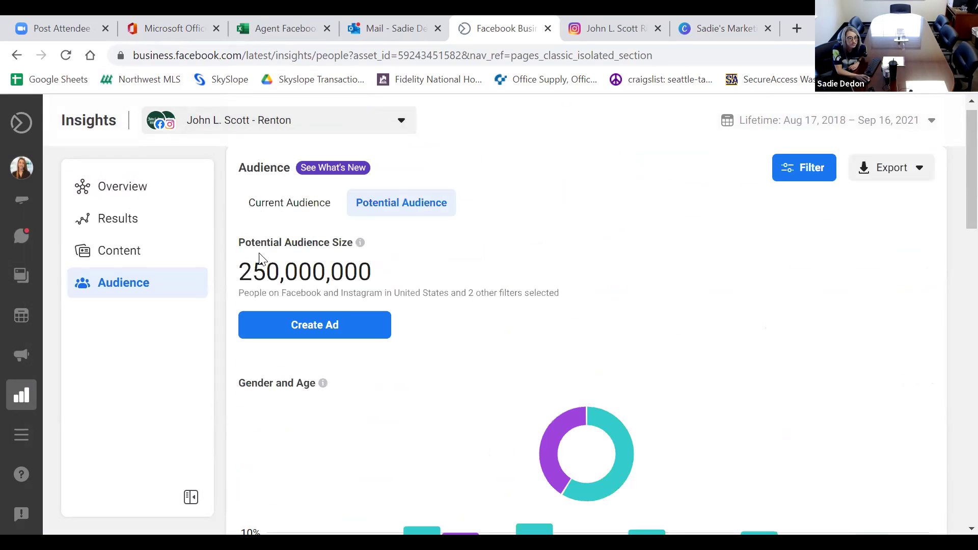
{"action": "left_click", "coordinate": [188, 269]}
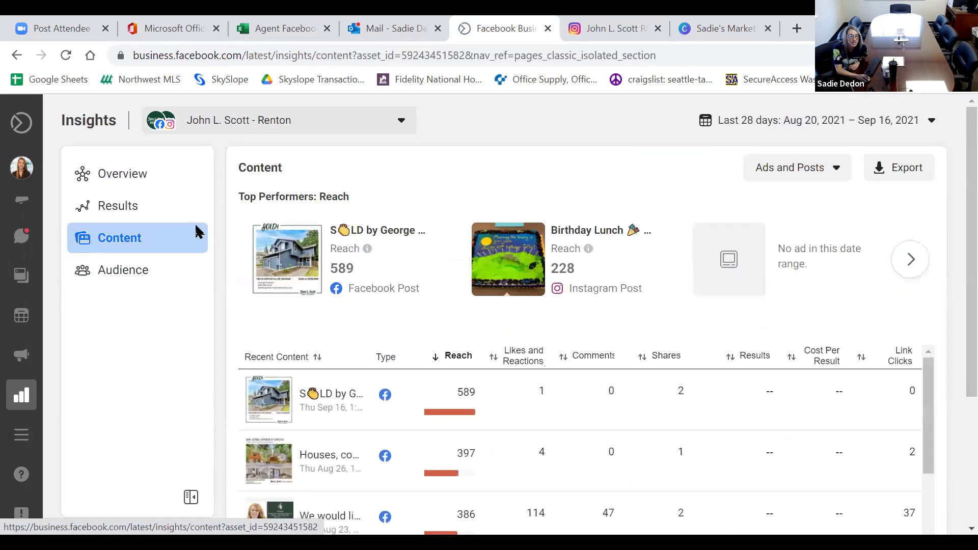
{"action": "left_click", "coordinate": [196, 226]}
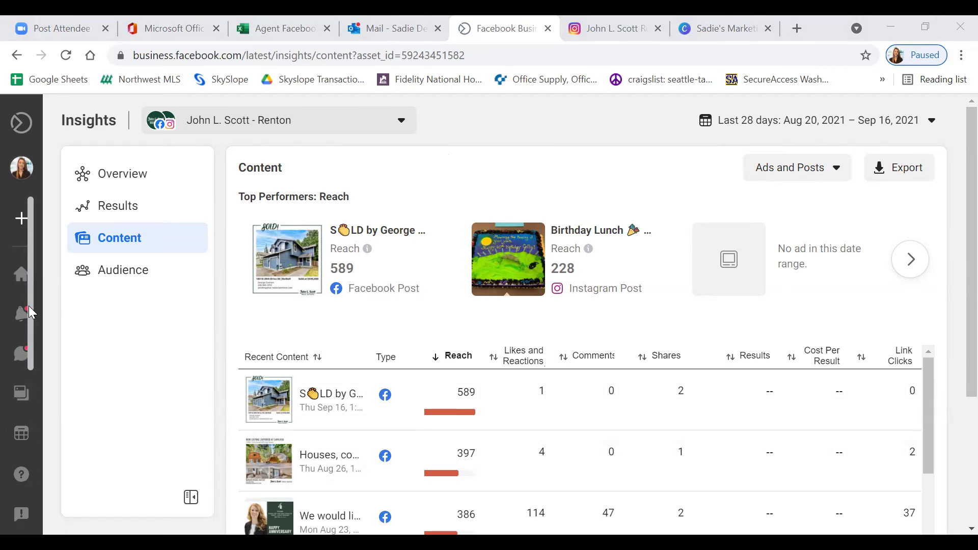
{"action": "mouse_move", "coordinate": [29, 312]}
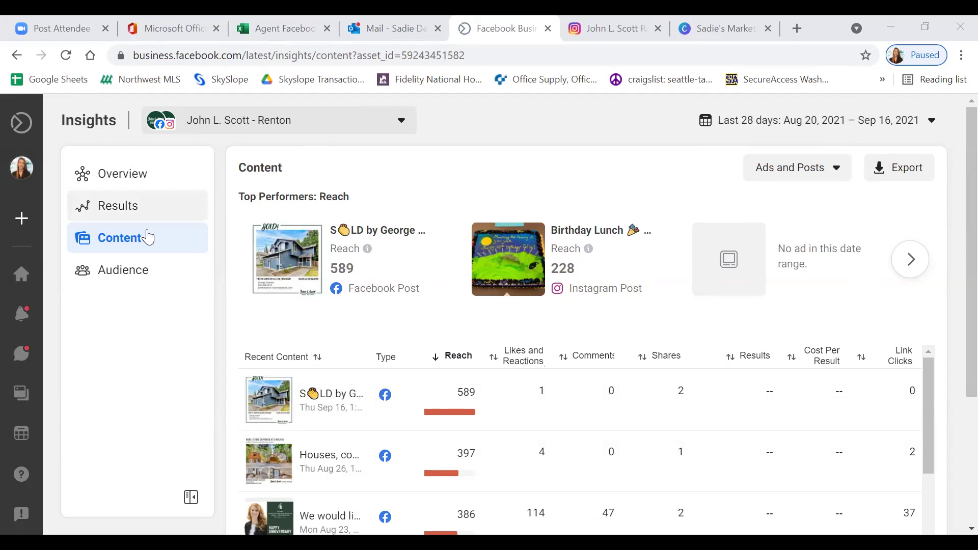
From the Home page, start a new story shared to both the Facebook Page and Instagram.
{"action": "left_click", "coordinate": [33, 283]}
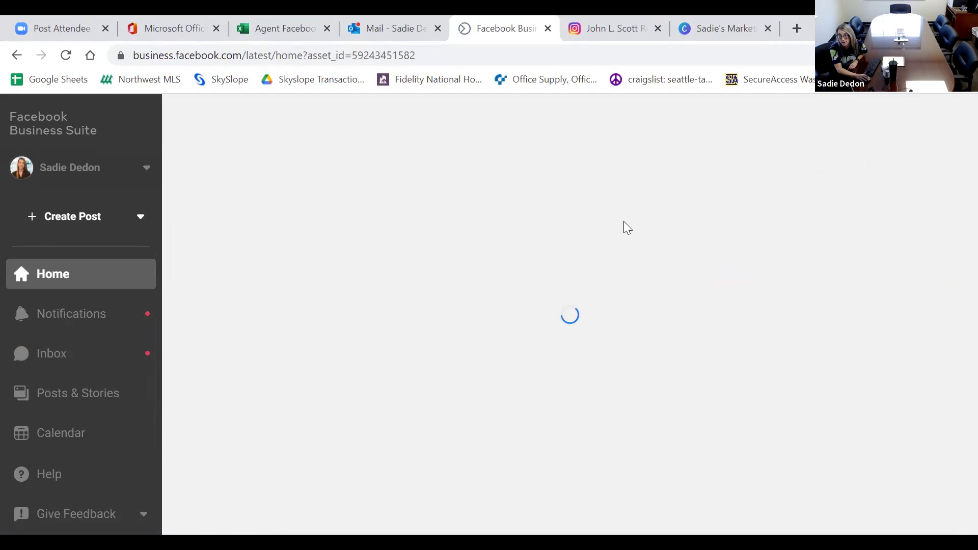
{"action": "scroll", "coordinate": [663, 423], "scroll_direction": "down", "scroll_amount": 1}
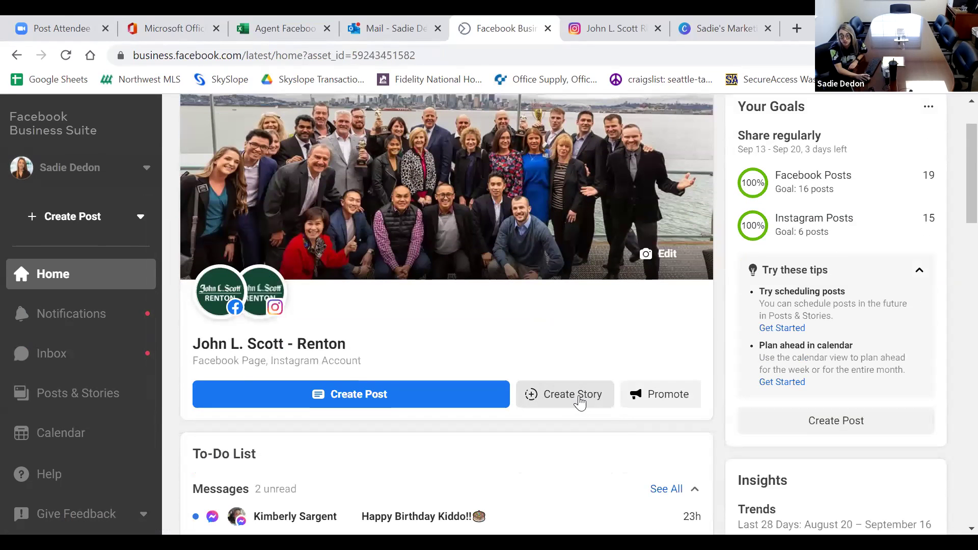
{"action": "left_click", "coordinate": [579, 400]}
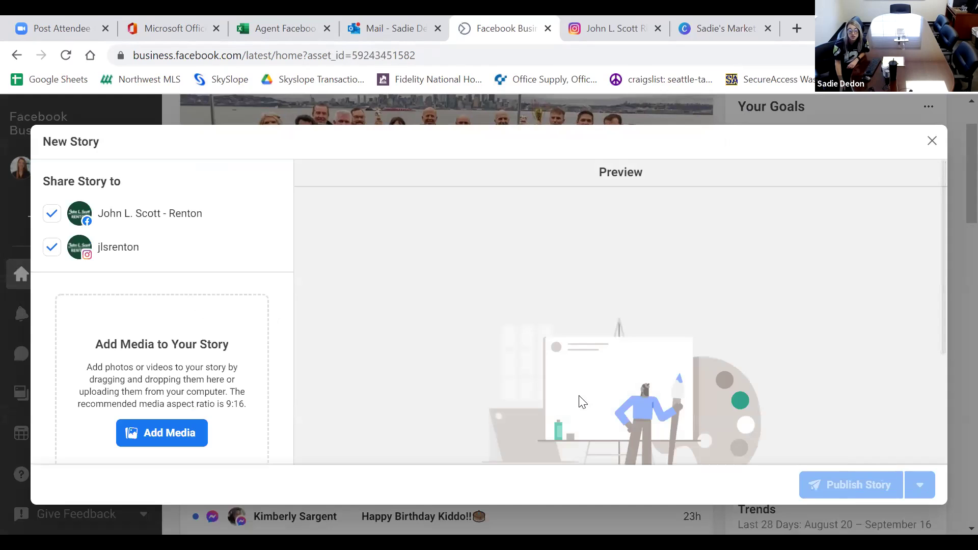